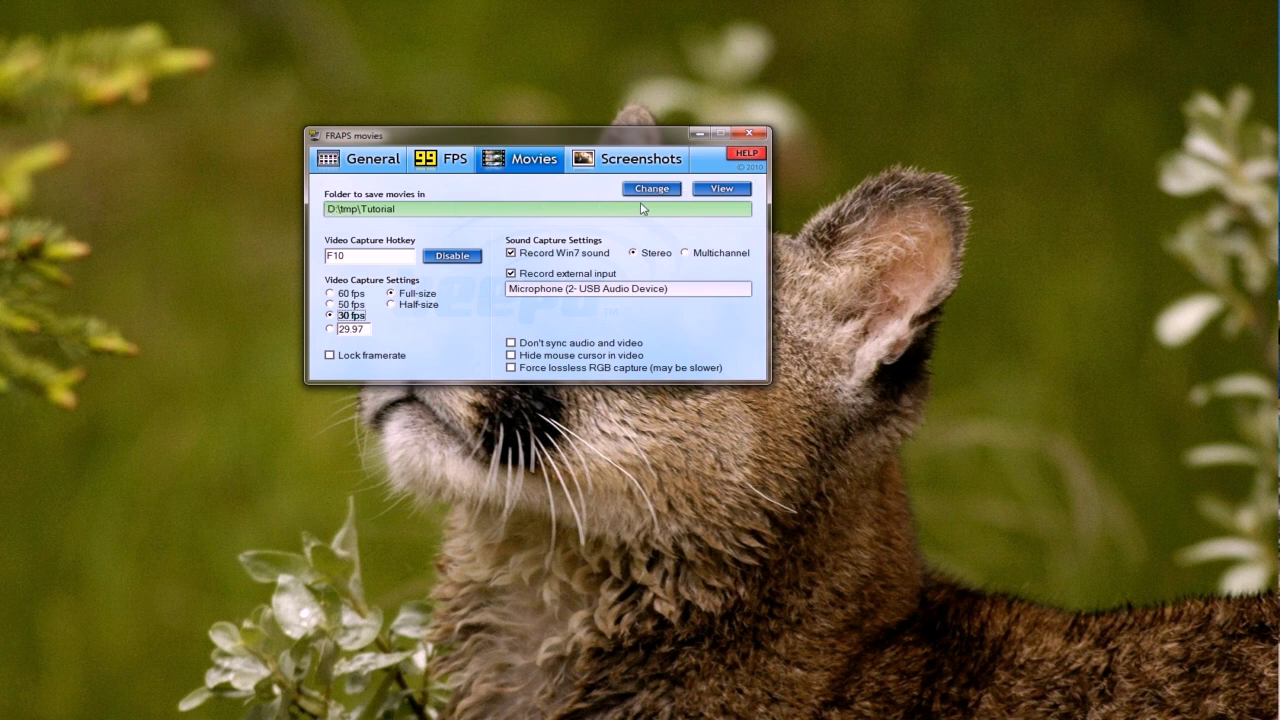
# Enable the FPS overlay in the upper-left overlay corner in place of the hidden overlay.
pyautogui.click(365, 257)
pyautogui.click(457, 170)
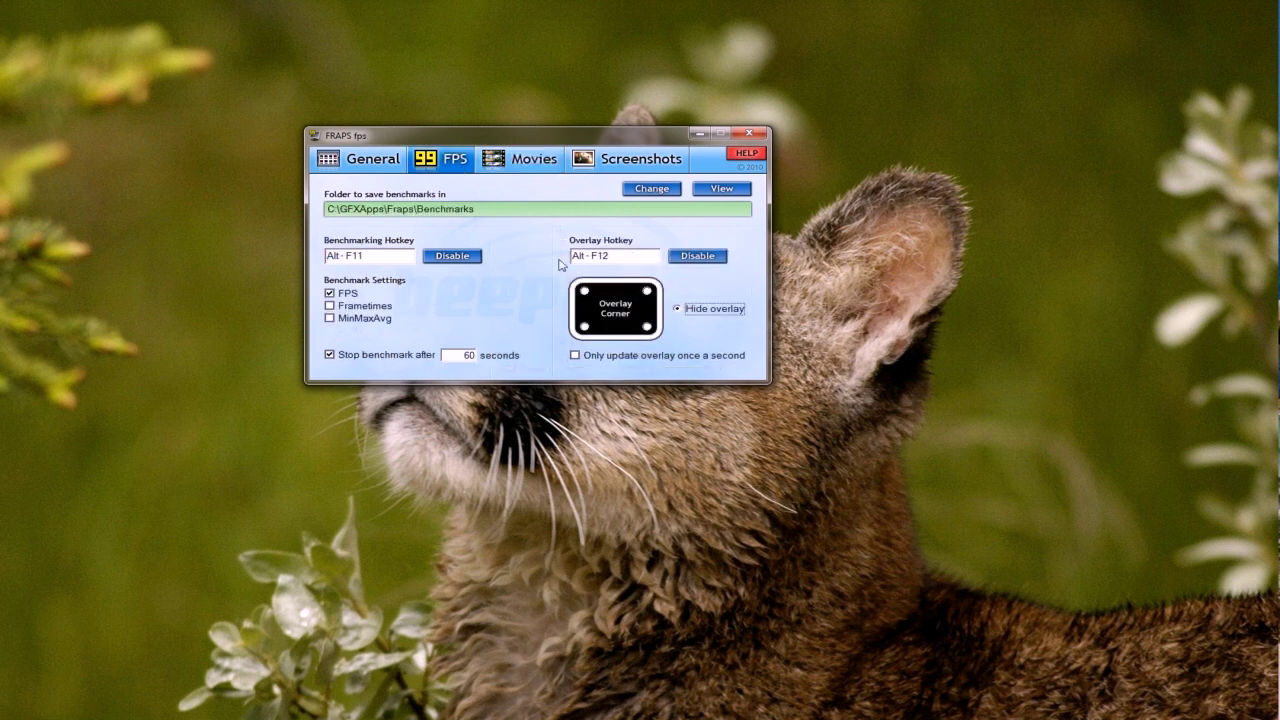
pyautogui.click(585, 292)
pyautogui.click(681, 316)
pyautogui.click(586, 294)
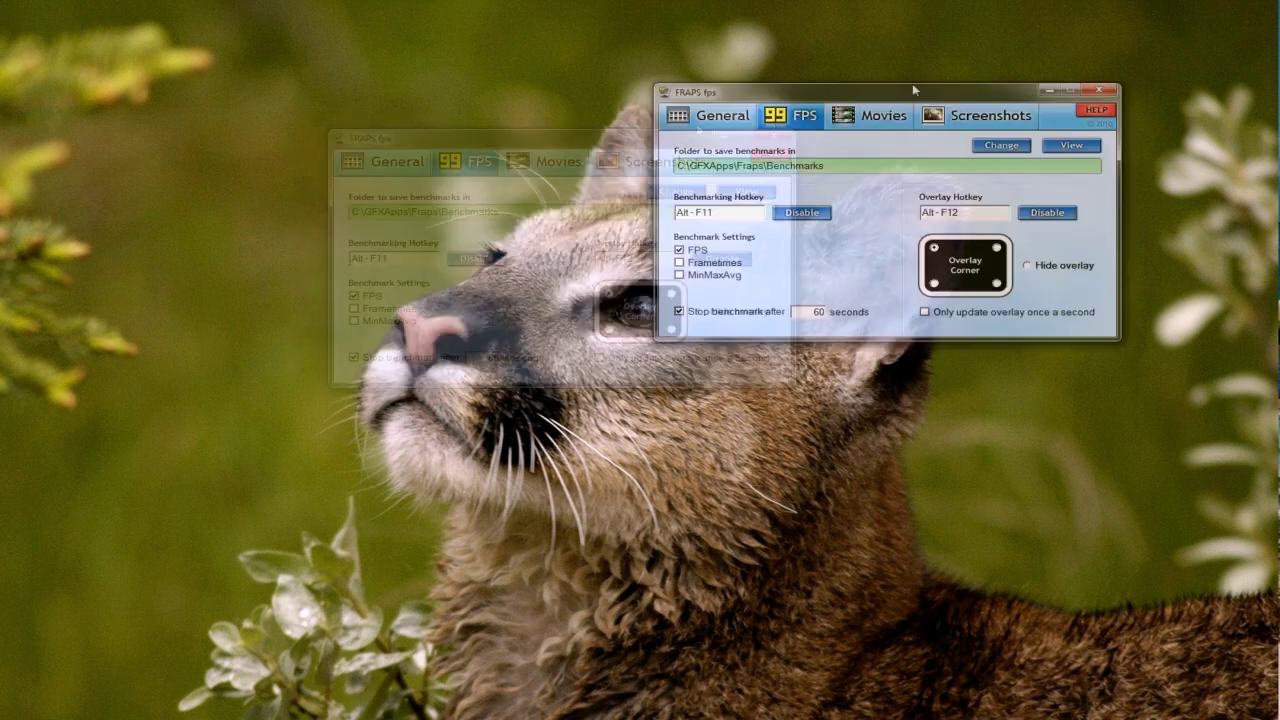
# Arrange the FRAPS window and the DiRT 2 game window side by side, with the FPS settings displayed.
pyautogui.moveTo(918, 63); pyautogui.dragTo(972, 35)
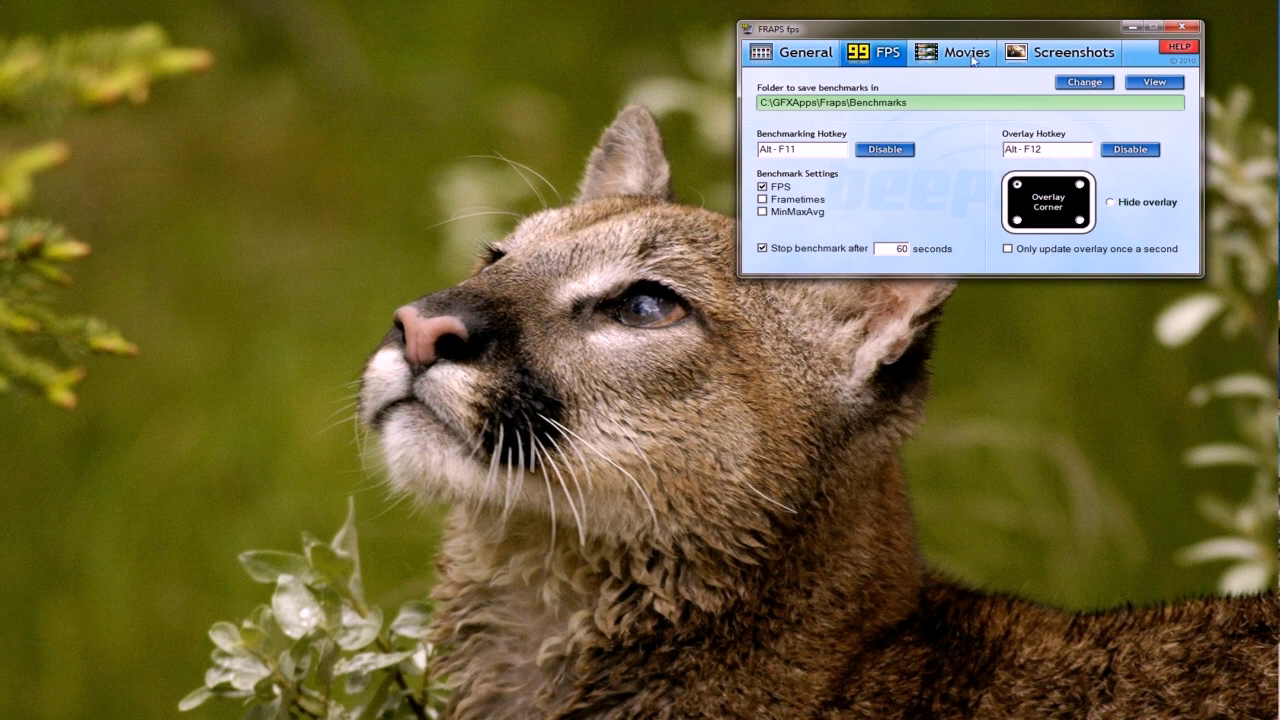
pyautogui.click(980, 58)
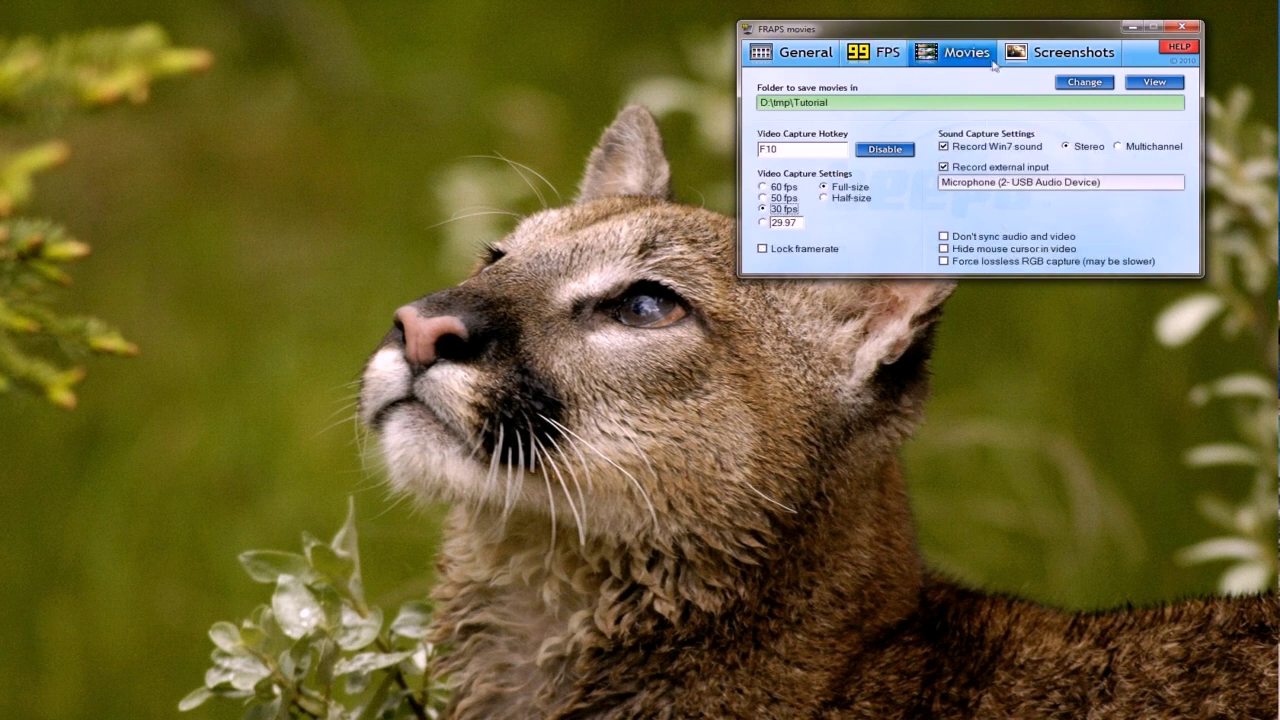
pyautogui.click(900, 58)
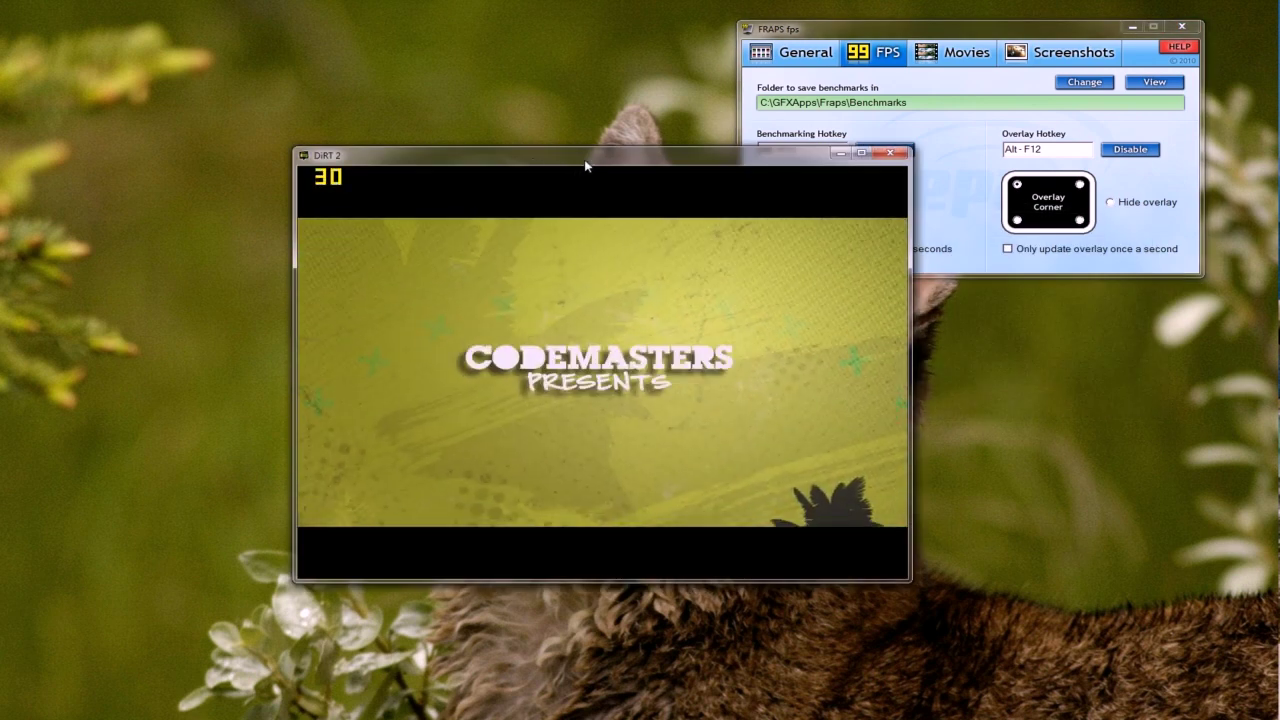
pyautogui.moveTo(587, 165); pyautogui.dragTo(321, 158)
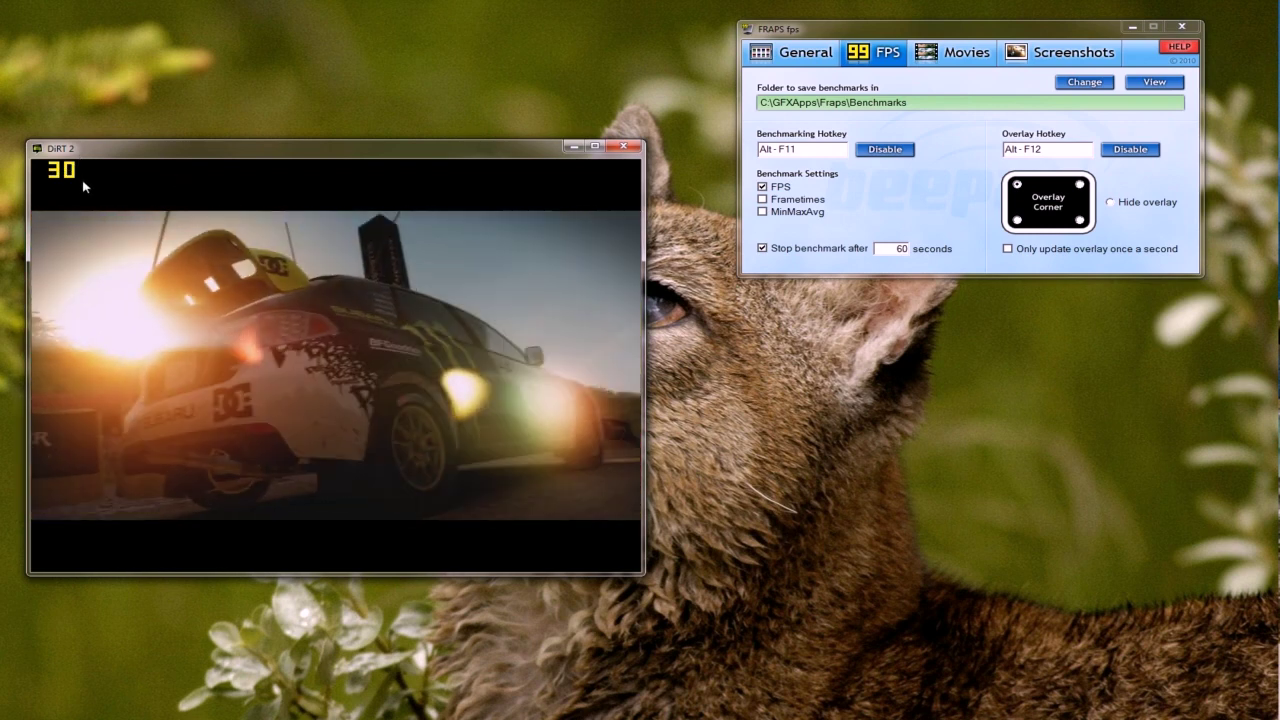
# Try the FPS overlay in the upper-right, lower-right and lower-left corners, and return it to the upper-left corner.
pyautogui.click(1080, 185)
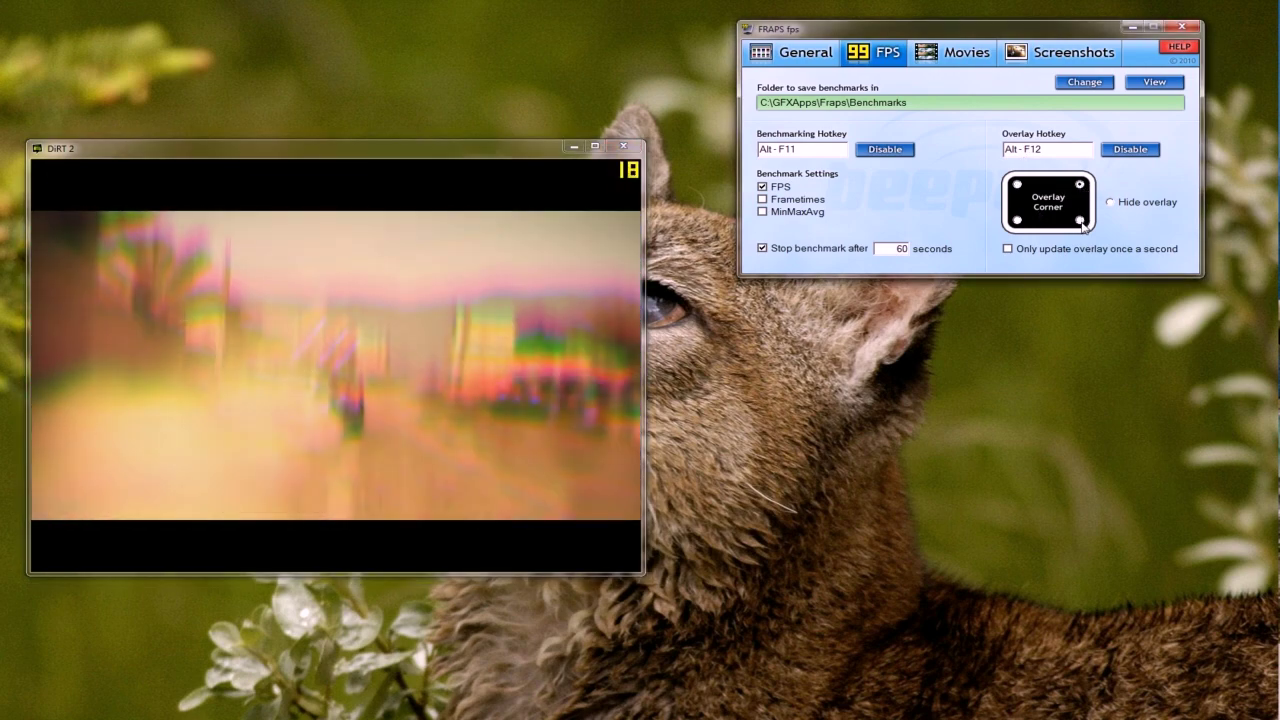
pyautogui.click(1080, 220)
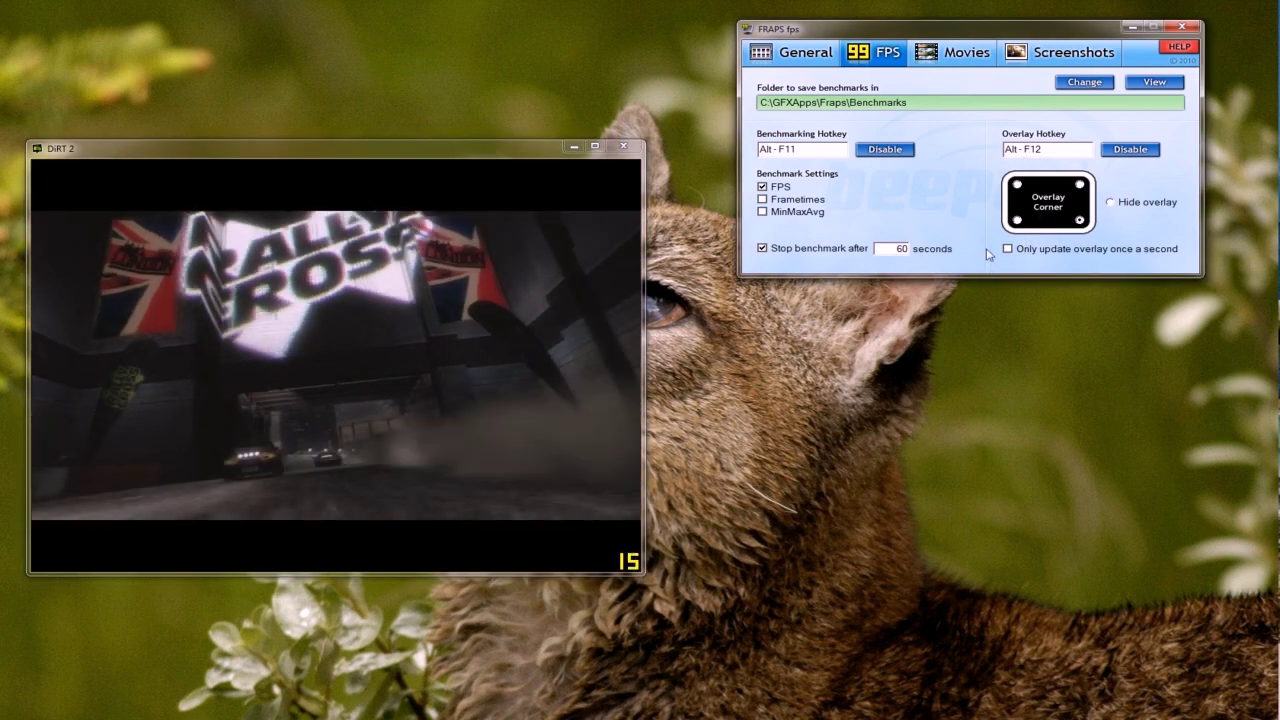
pyautogui.click(1017, 220)
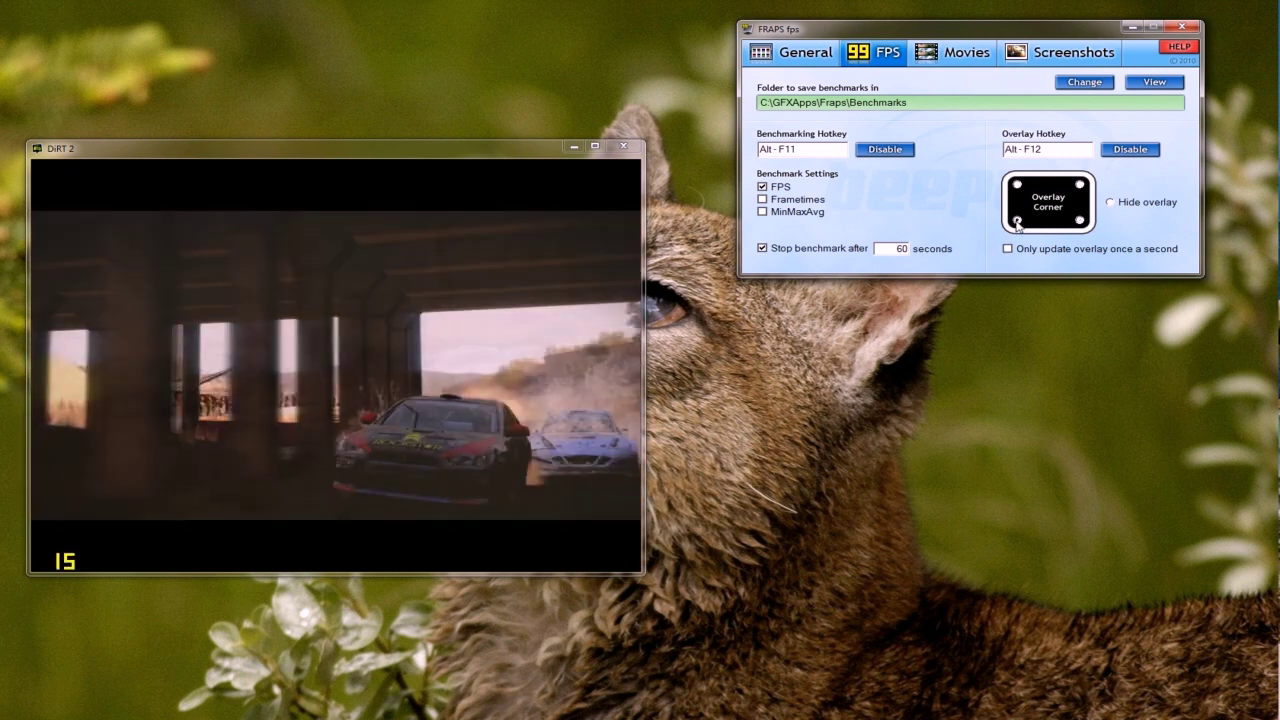
pyautogui.click(1017, 185)
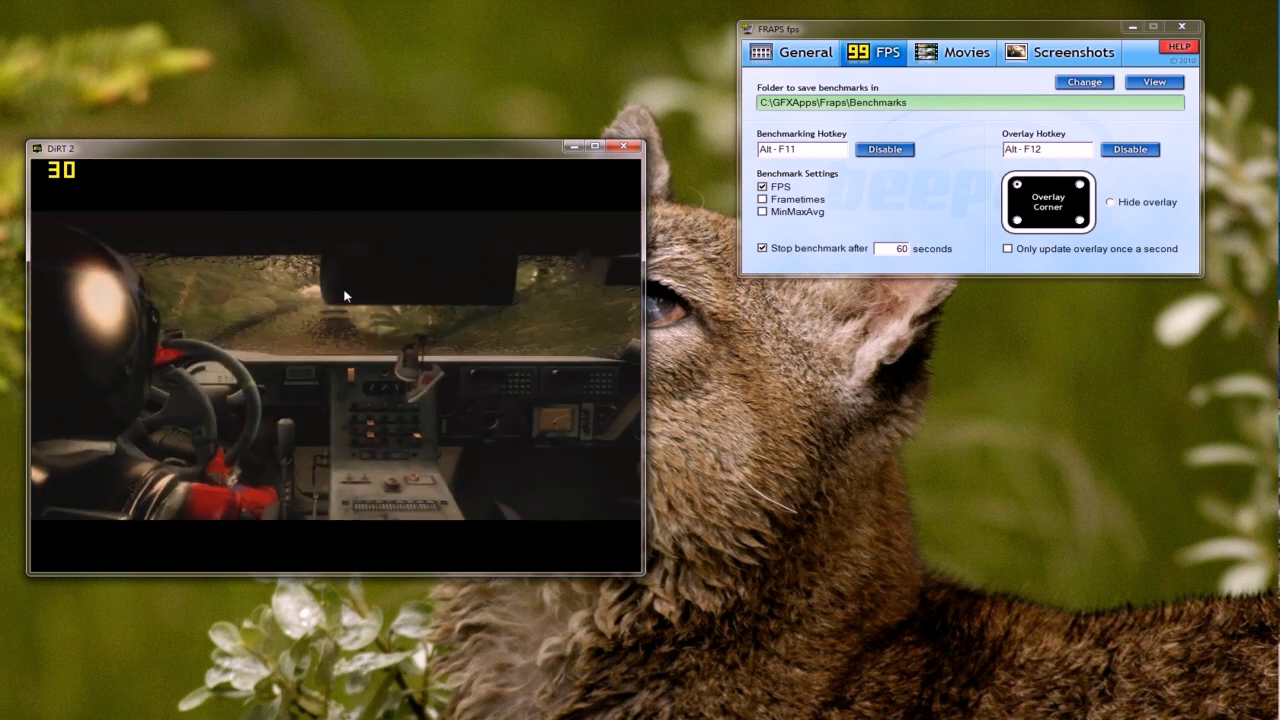
# Cycle the FPS overlay through all corners and the hidden state from within DiRT 2, ending in the upper-left corner.
pyautogui.press('F12')
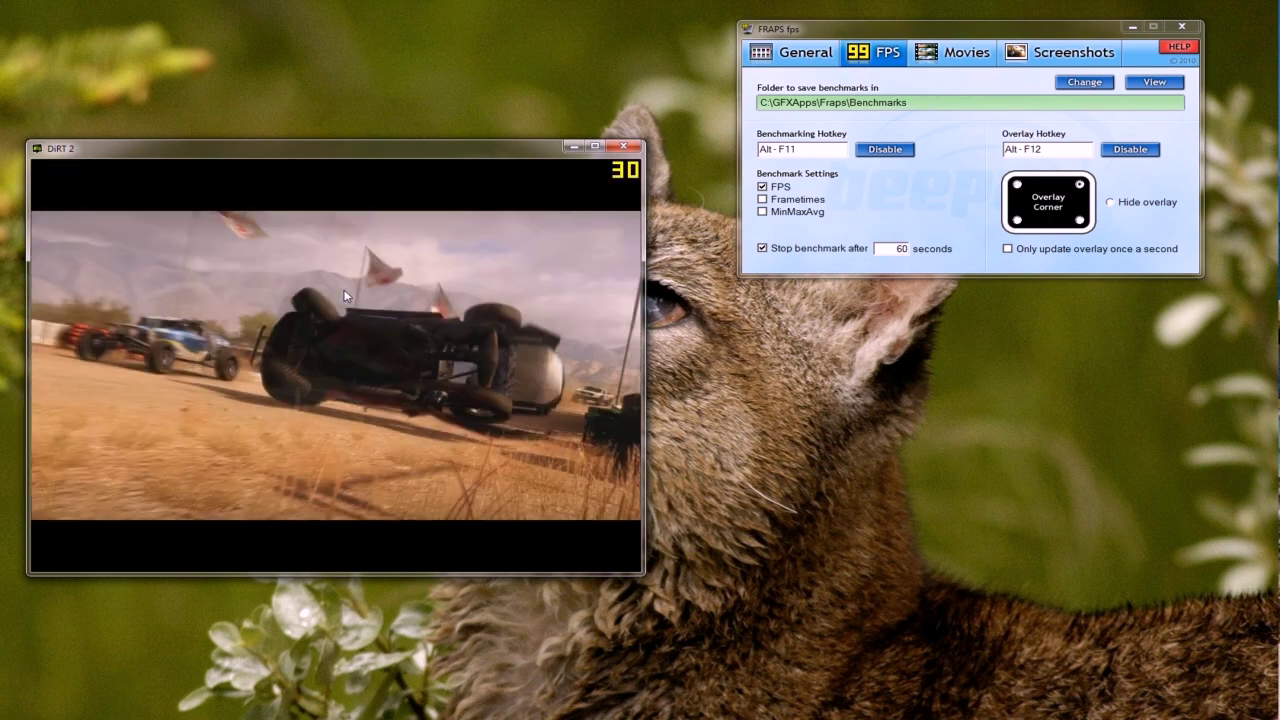
pyautogui.press('F12')
pyautogui.press('F12')
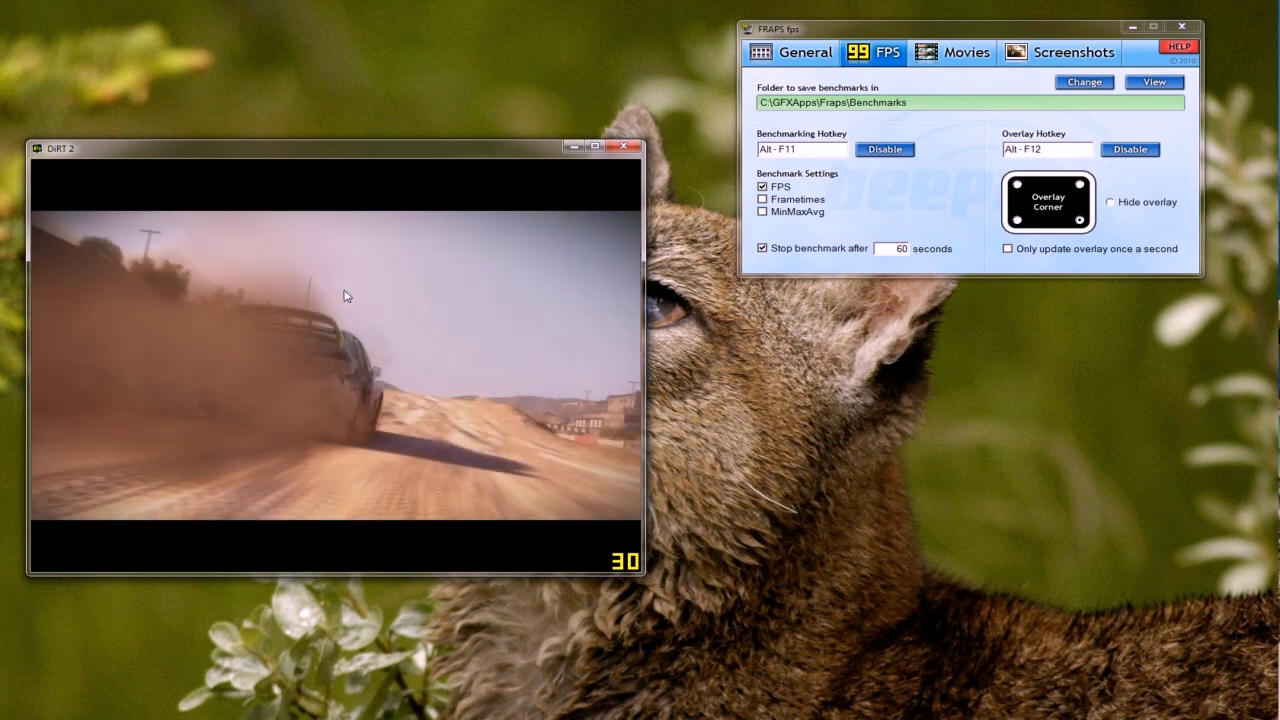
pyautogui.hotkey('alt', 'F12')
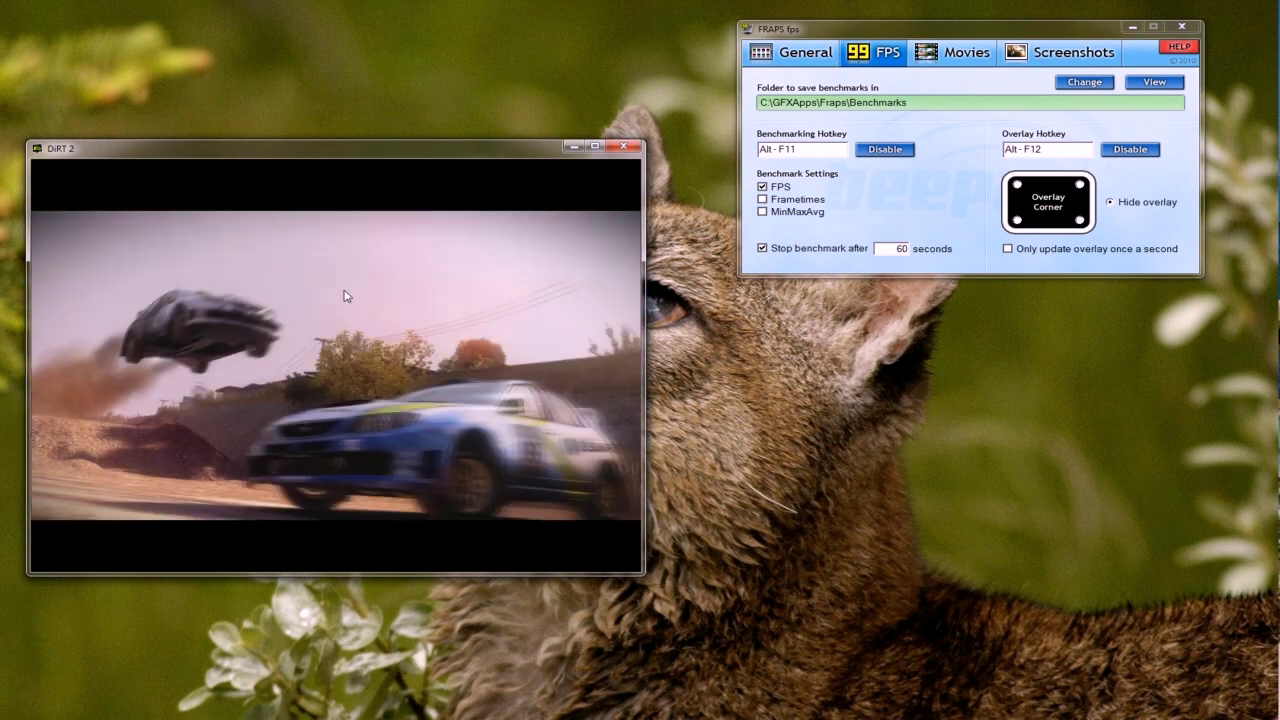
pyautogui.hotkey('alt', 'F12')
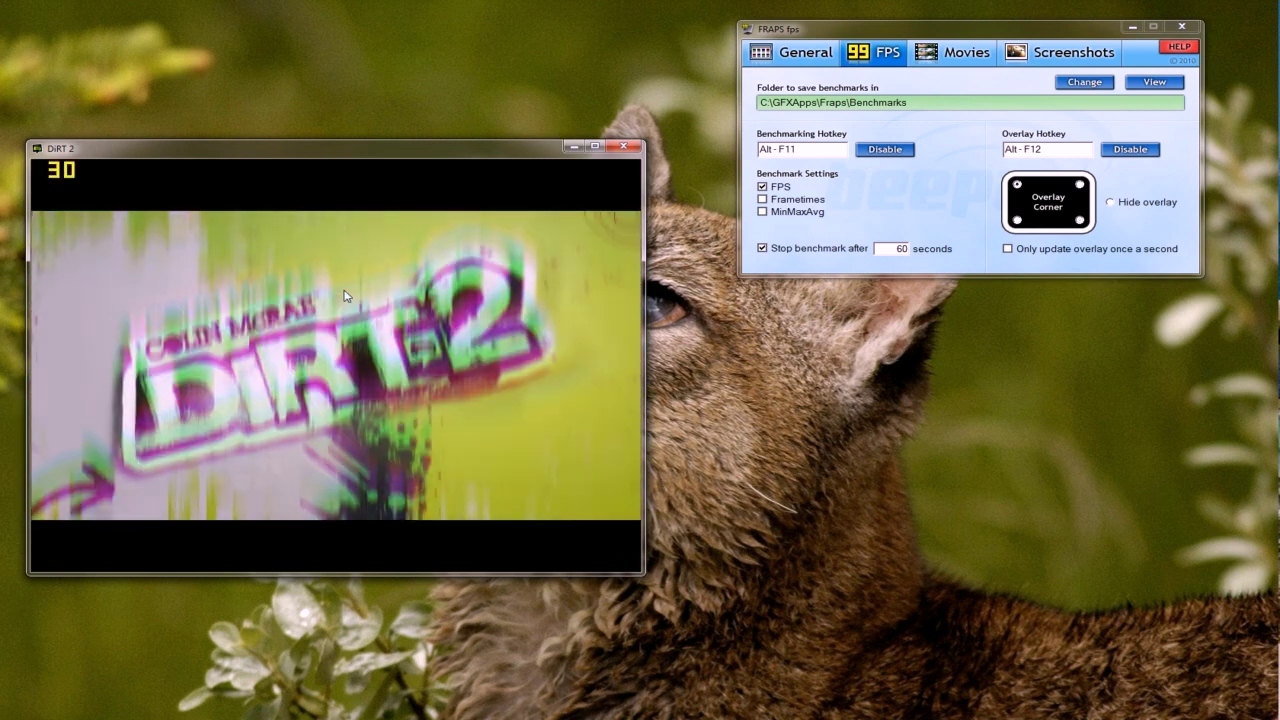
pyautogui.hotkey('alt', 'F12')
pyautogui.hotkey('alt', 'F12')
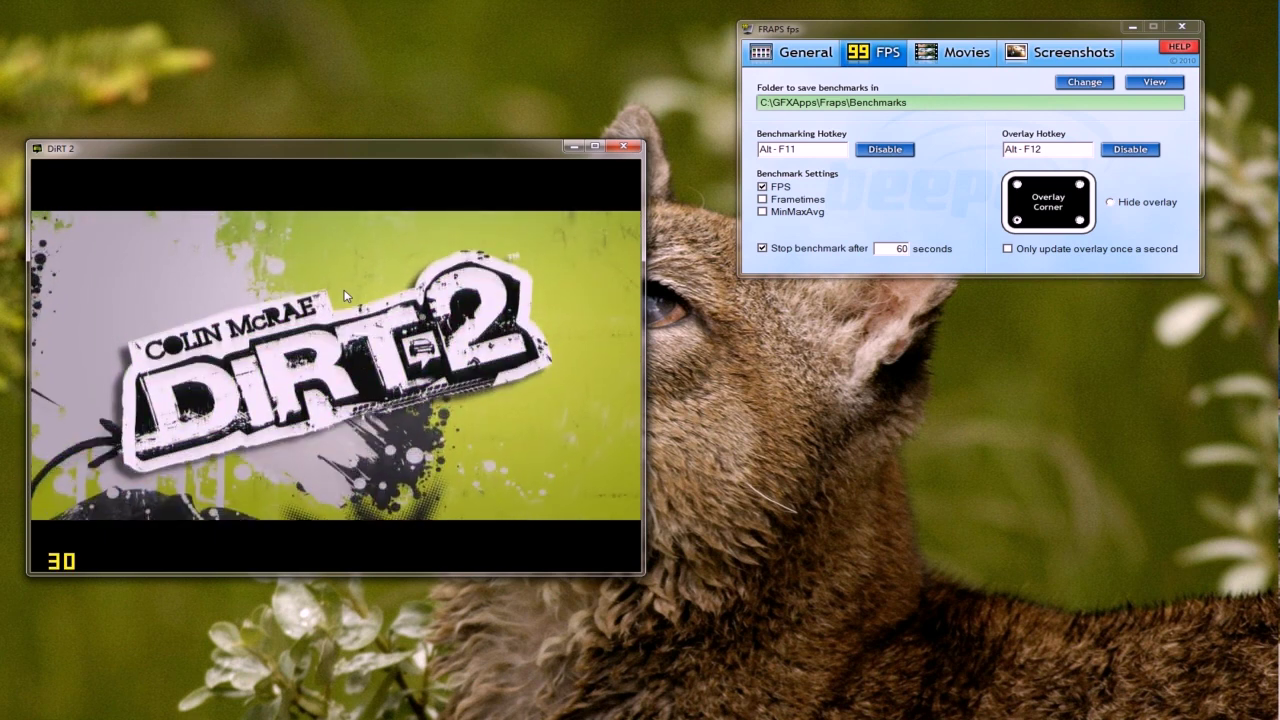
pyautogui.hotkey('alt', 'F12')
pyautogui.hotkey('alt', 'F12')
pyautogui.hotkey('alt', 'F12')
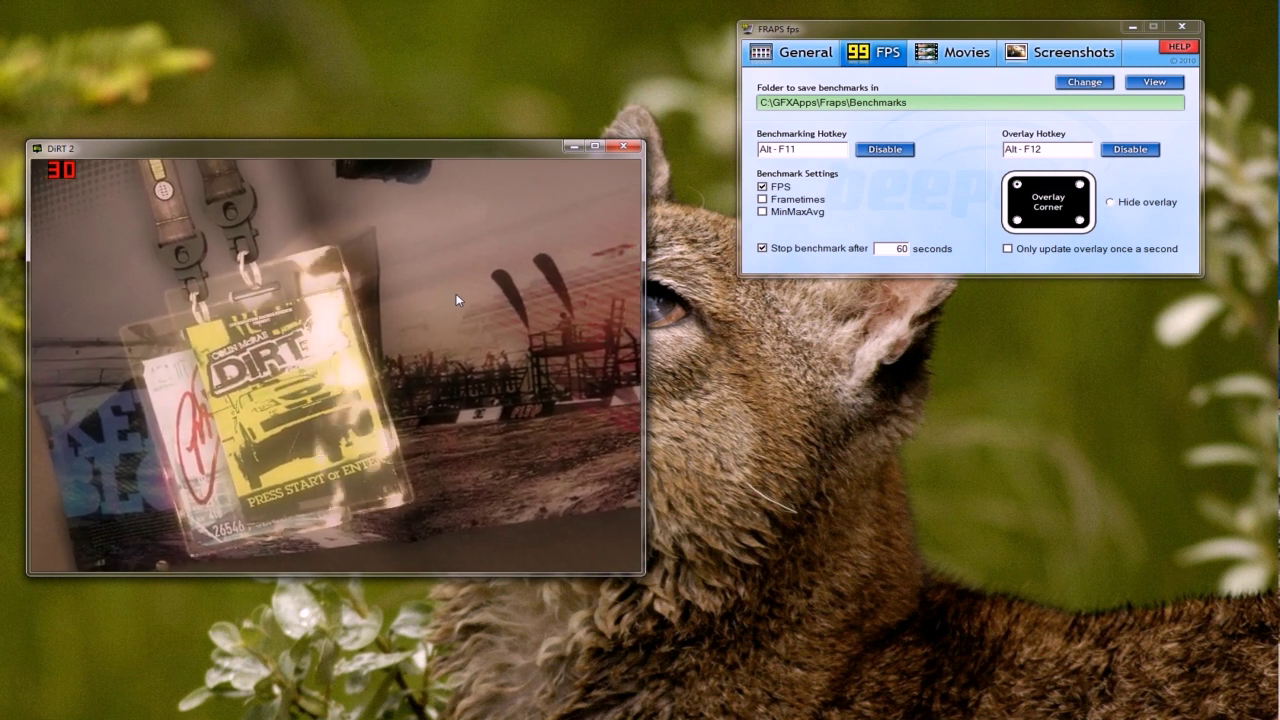
# Display the movie capture settings, toggle video capture in DiRT 2, and minimize the game.
pyautogui.press('F9')
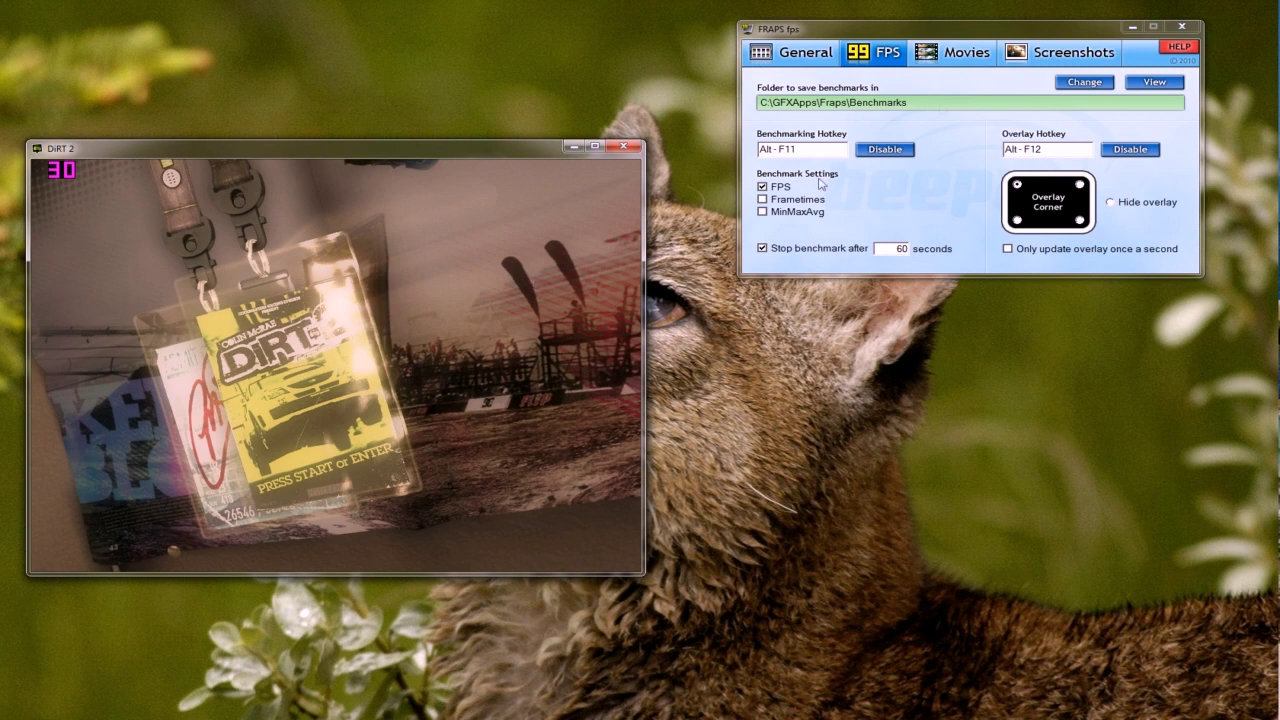
pyautogui.click(955, 55)
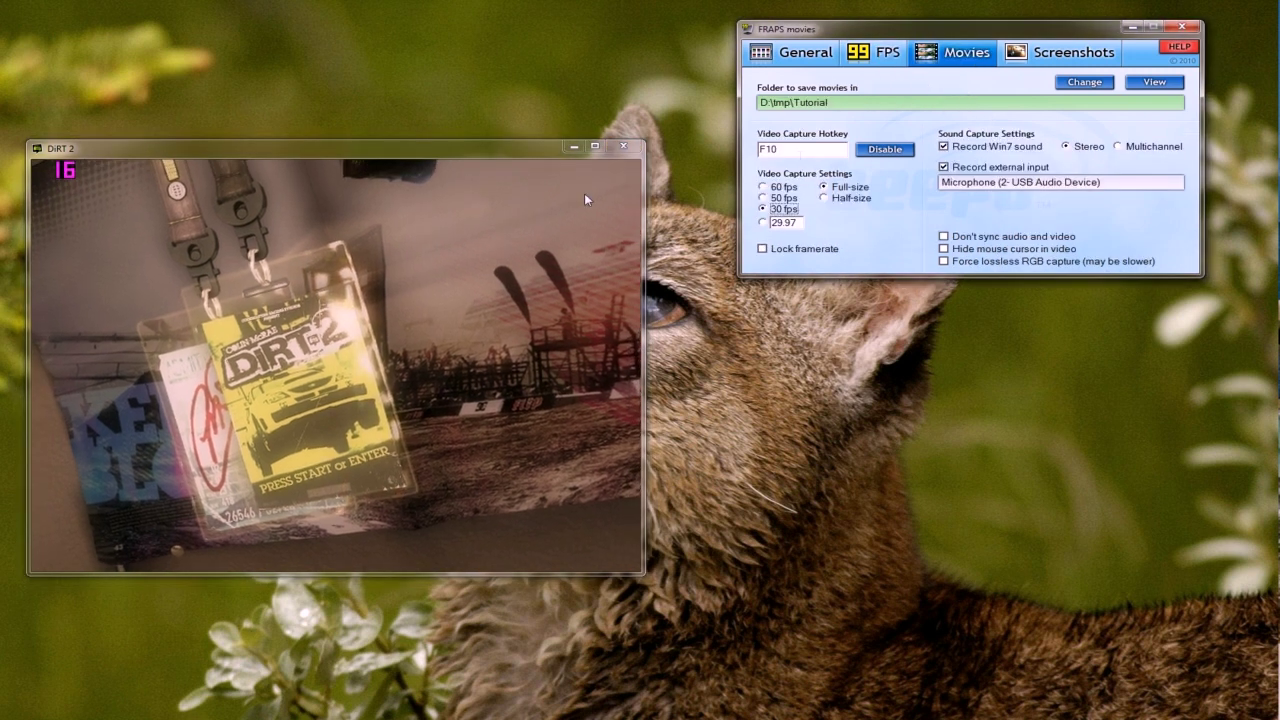
pyautogui.click(370, 215)
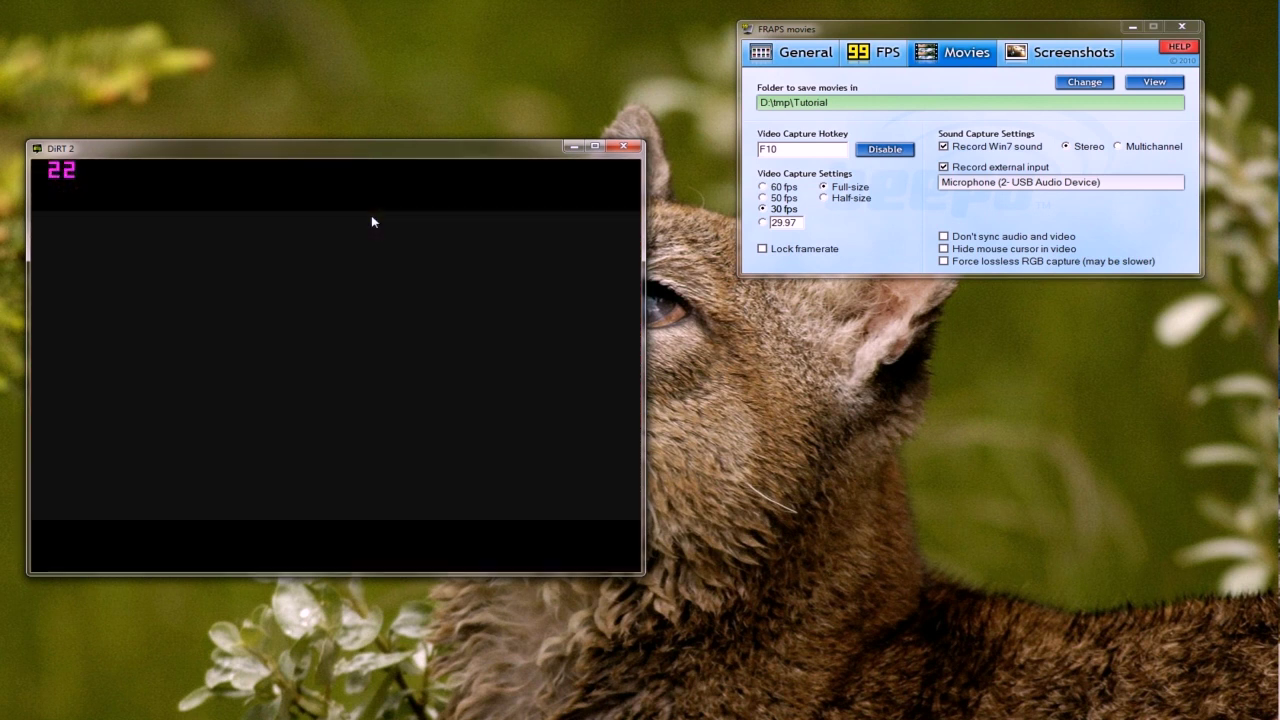
pyautogui.press('F10')
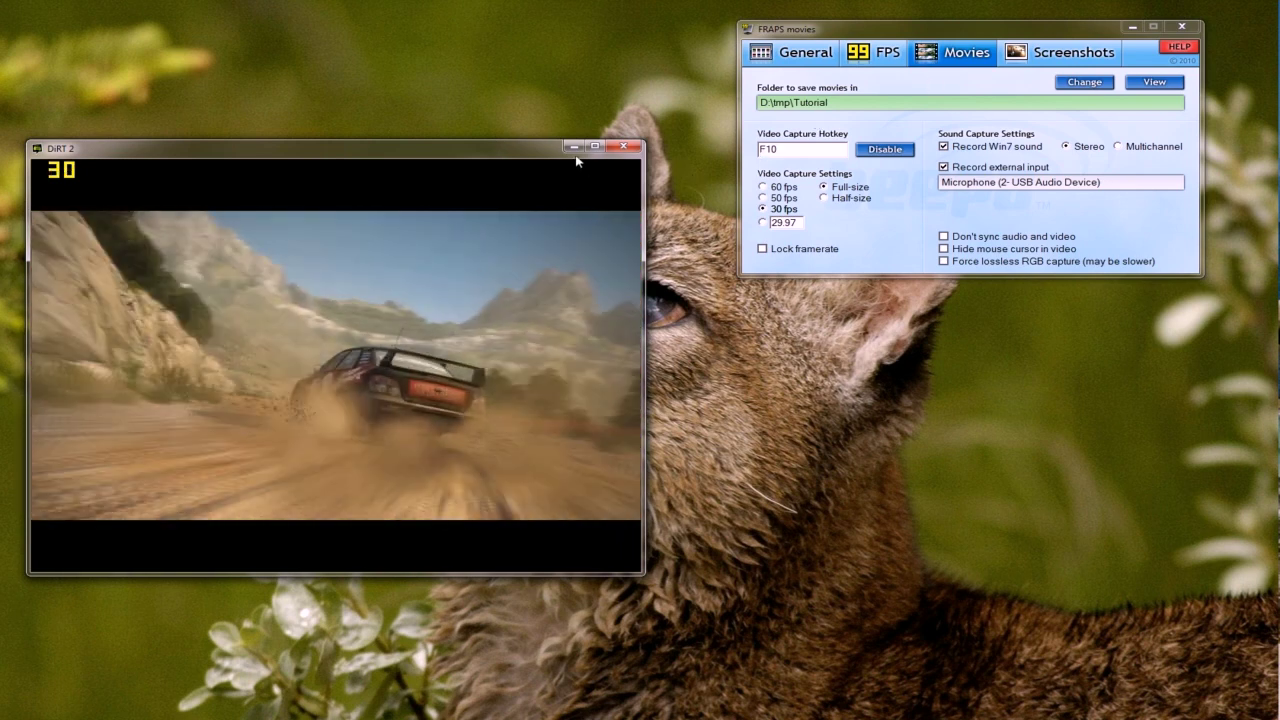
pyautogui.click(572, 146)
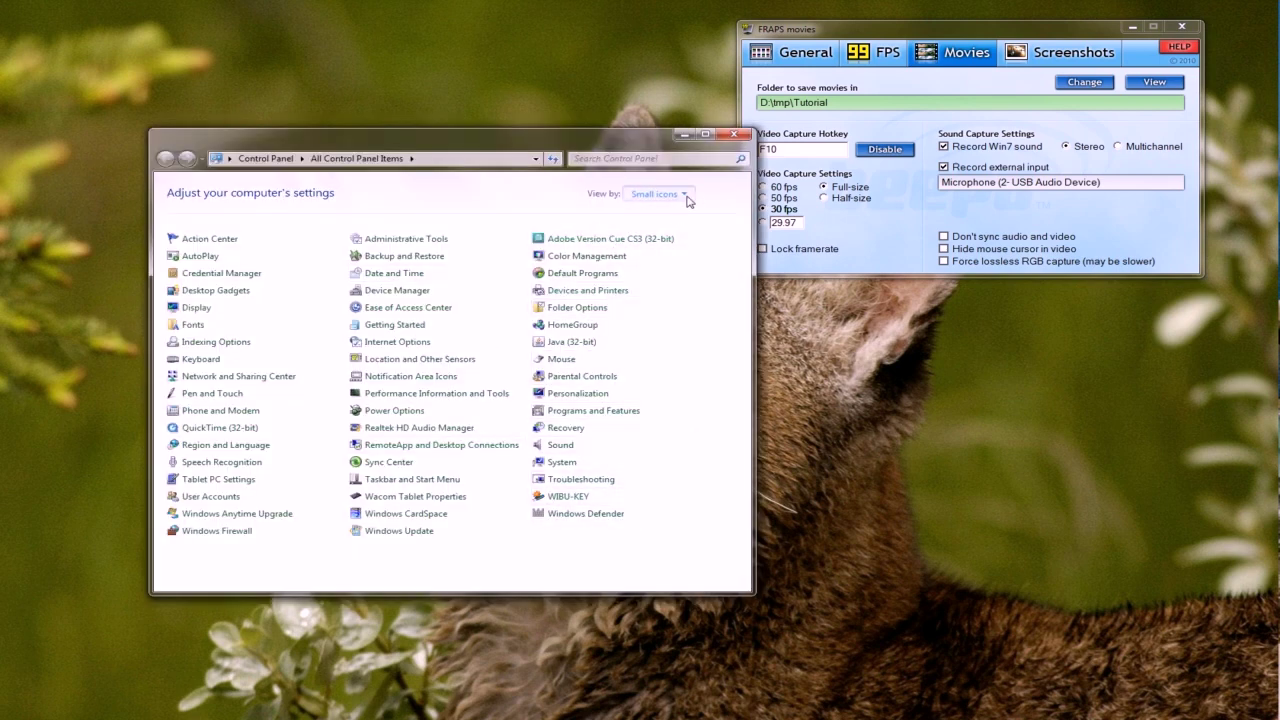
# Switch the Control Panel view to Category and back to Small icons.
pyautogui.click(656, 193)
pyautogui.click(683, 213)
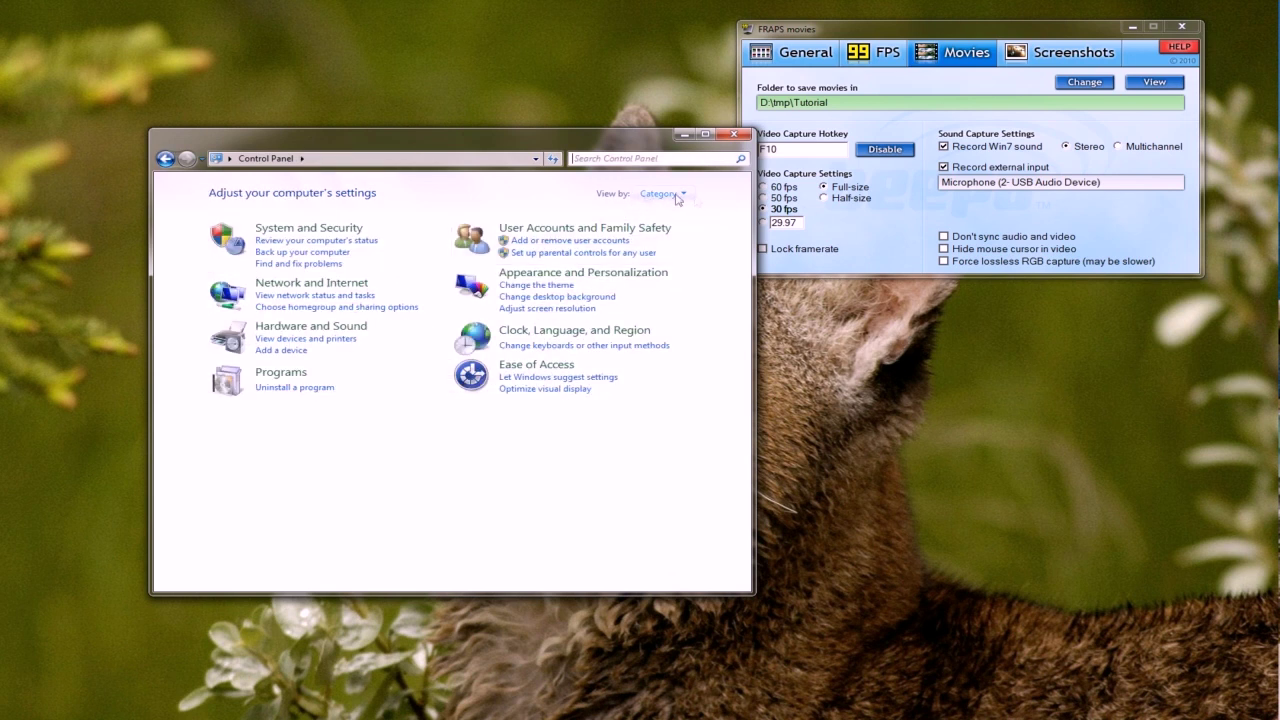
pyautogui.click(685, 196)
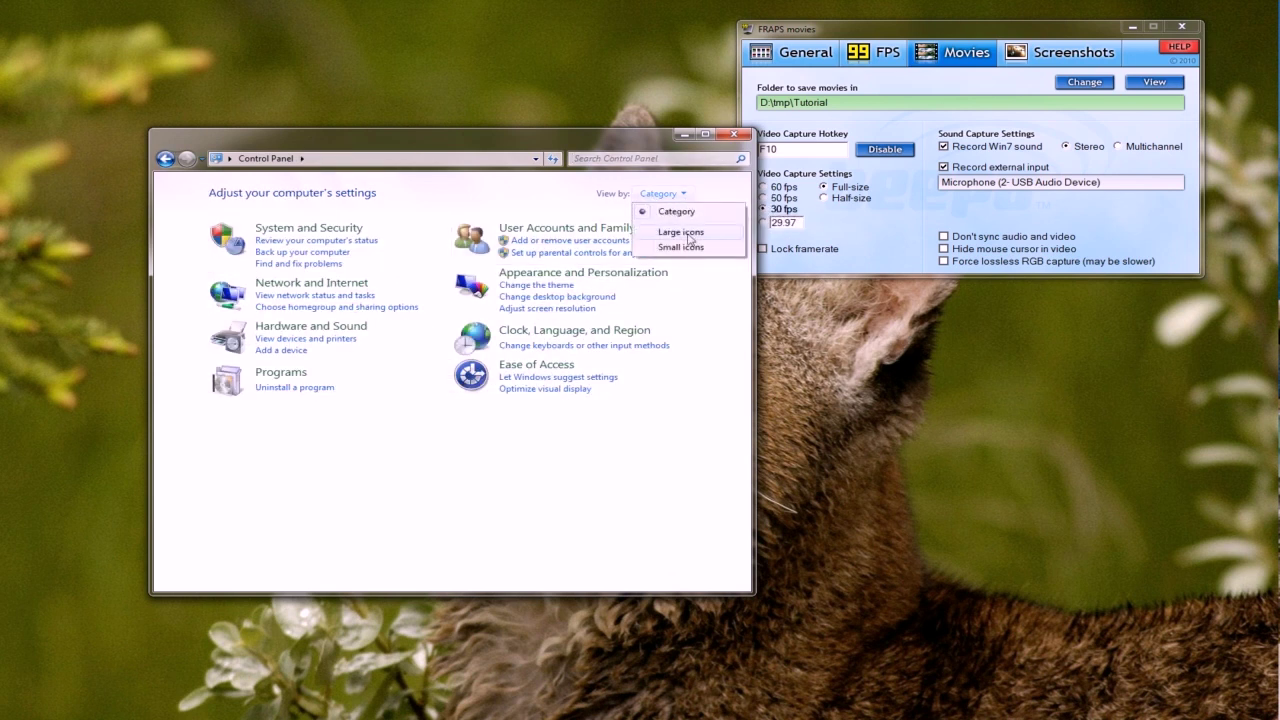
pyautogui.click(685, 247)
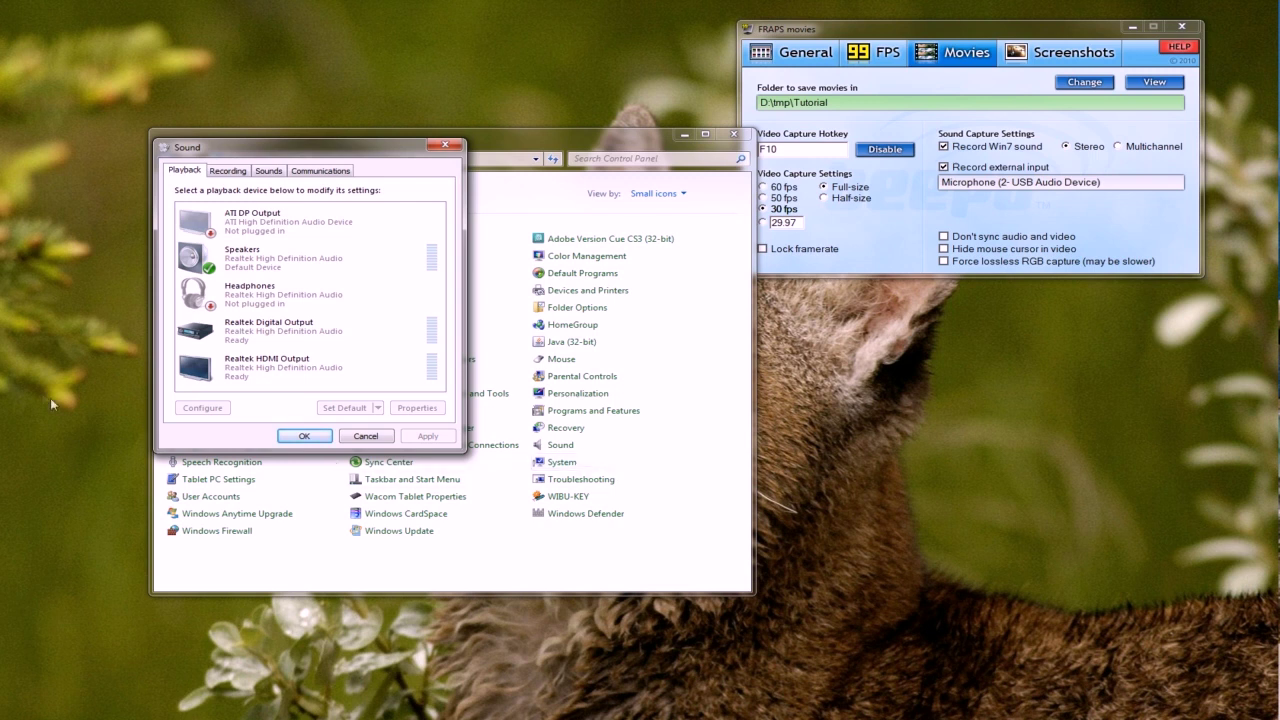
# Examine the recording devices and the Stereo Mix device's options in the Sound dialog, and close it.
pyautogui.moveTo(280, 156); pyautogui.dragTo(227, 133)
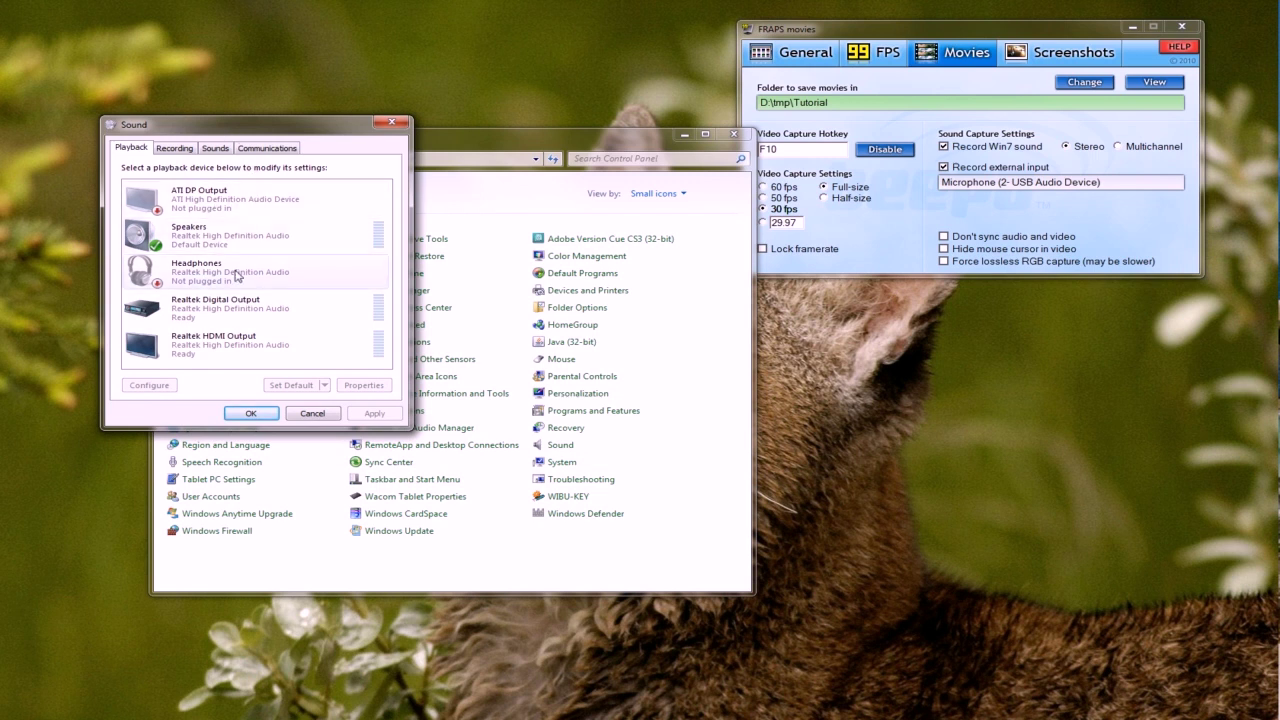
pyautogui.click(177, 149)
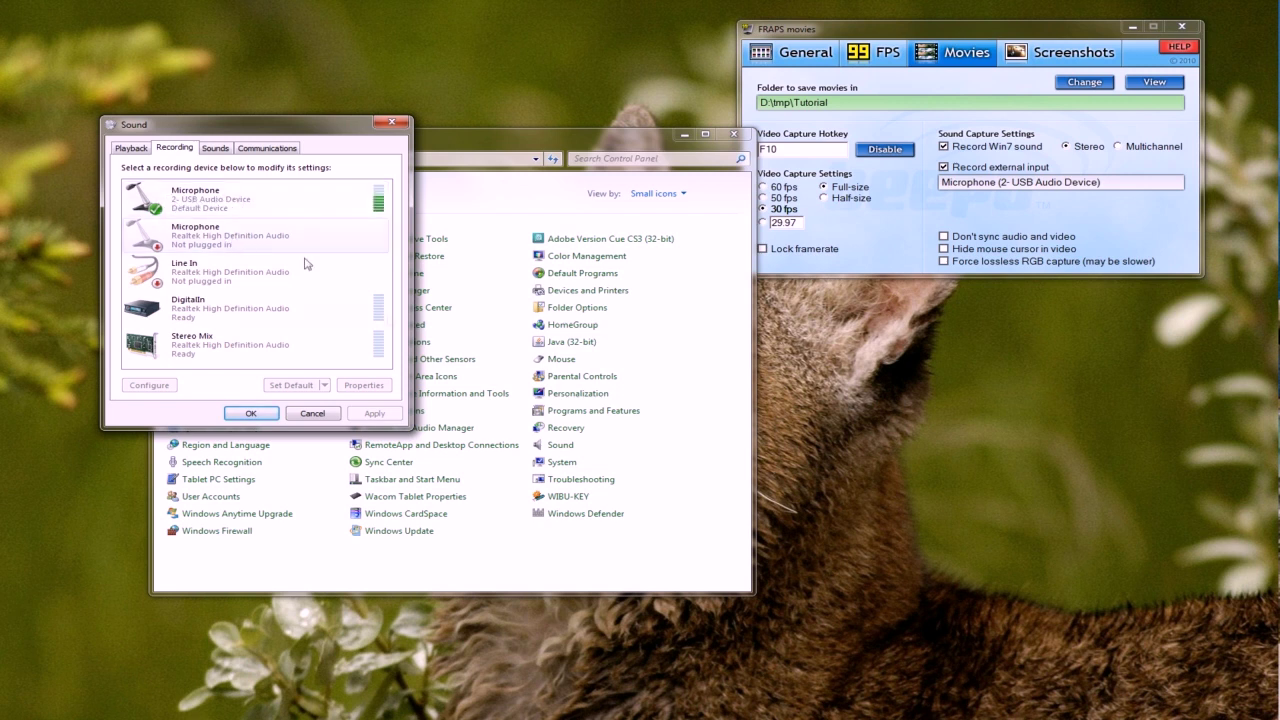
pyautogui.click(330, 352)
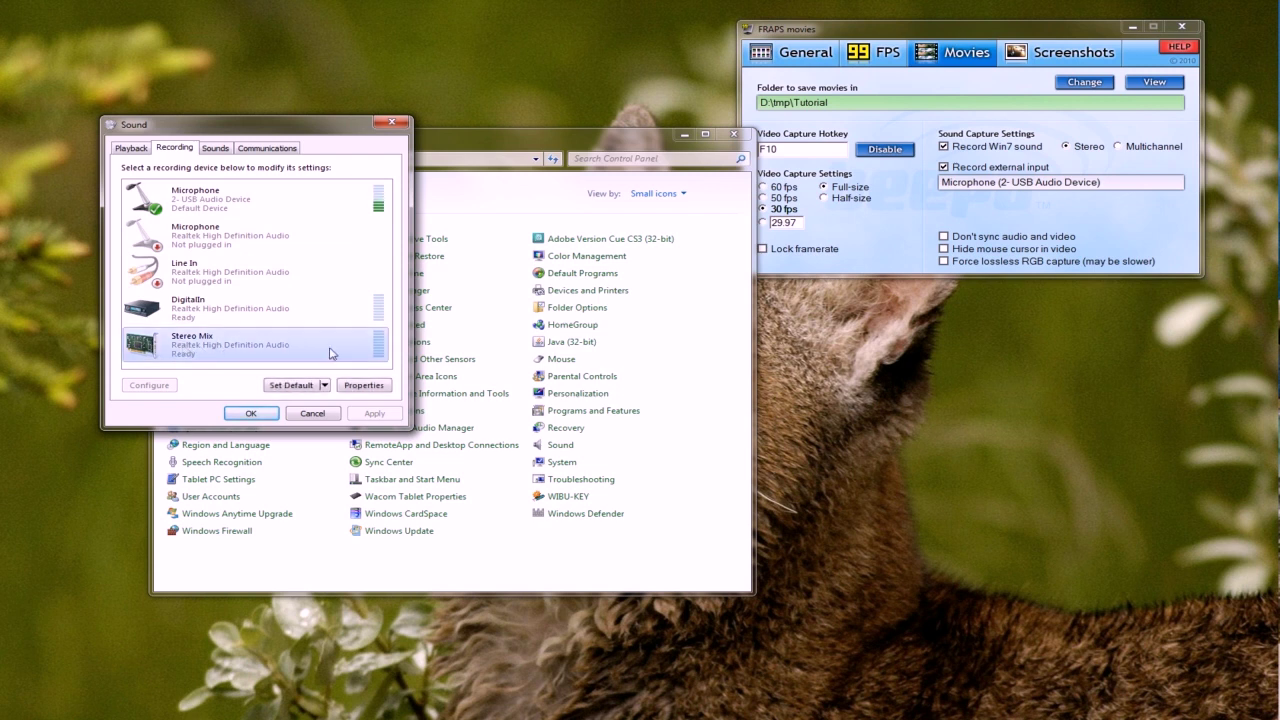
pyautogui.rightClick(258, 350)
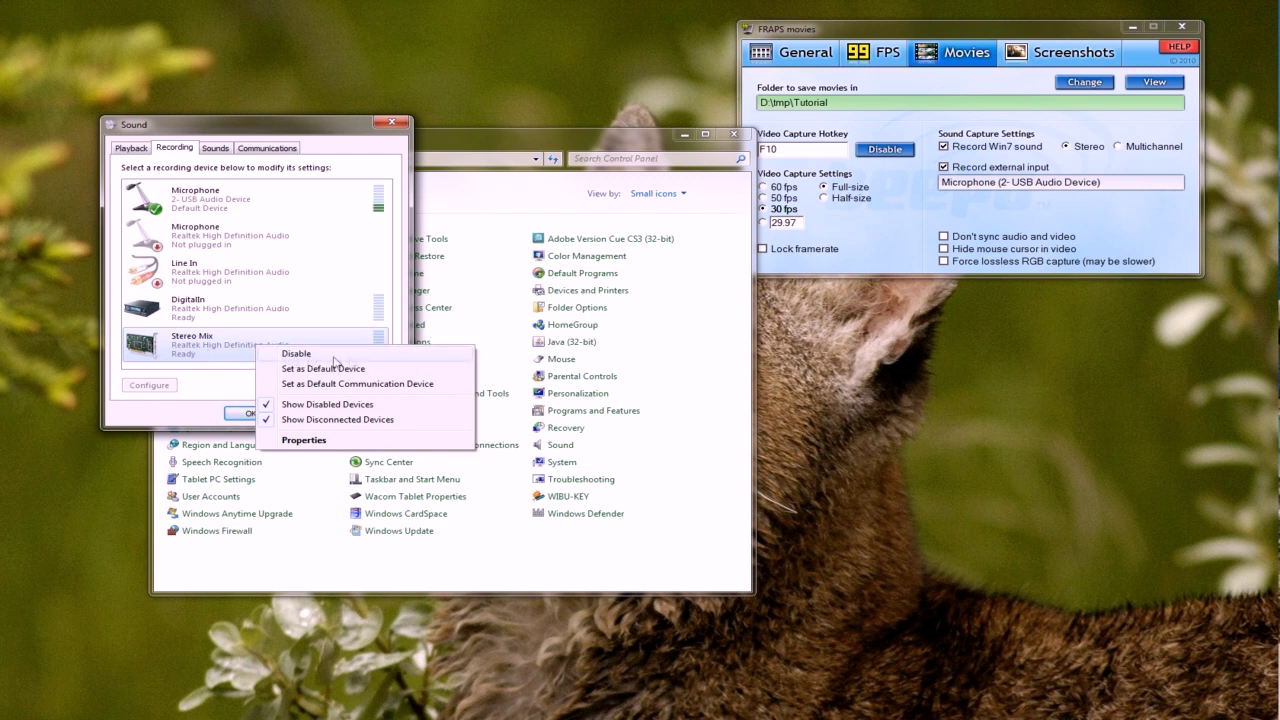
pyautogui.click(228, 305)
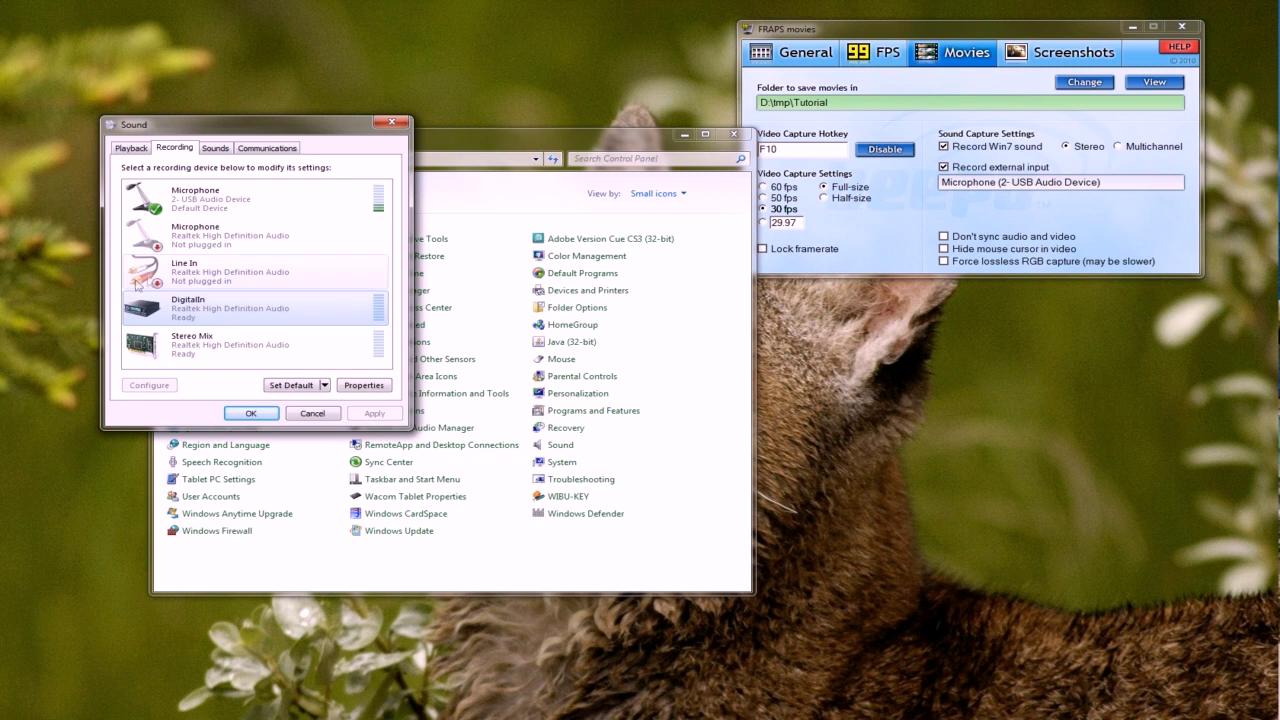
pyautogui.click(391, 124)
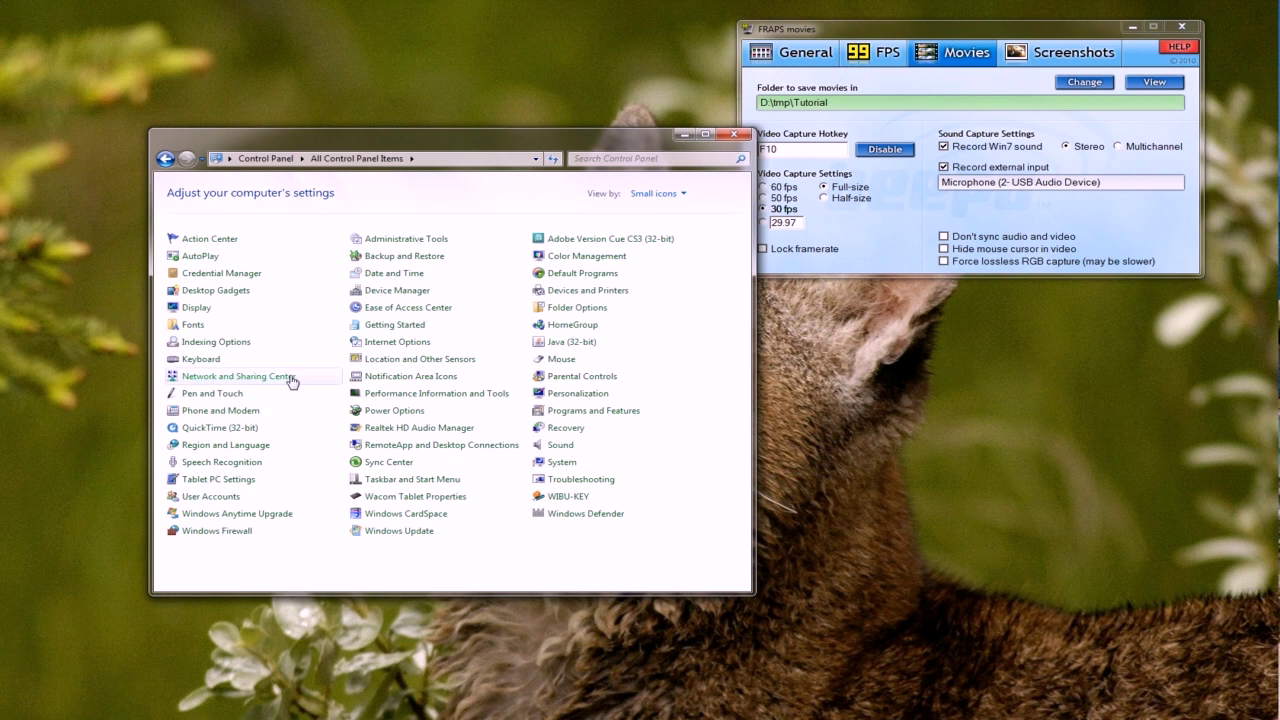
# Check the input level of the default USB microphone in its properties, and close the Sound dialog.
pyautogui.click(266, 204)
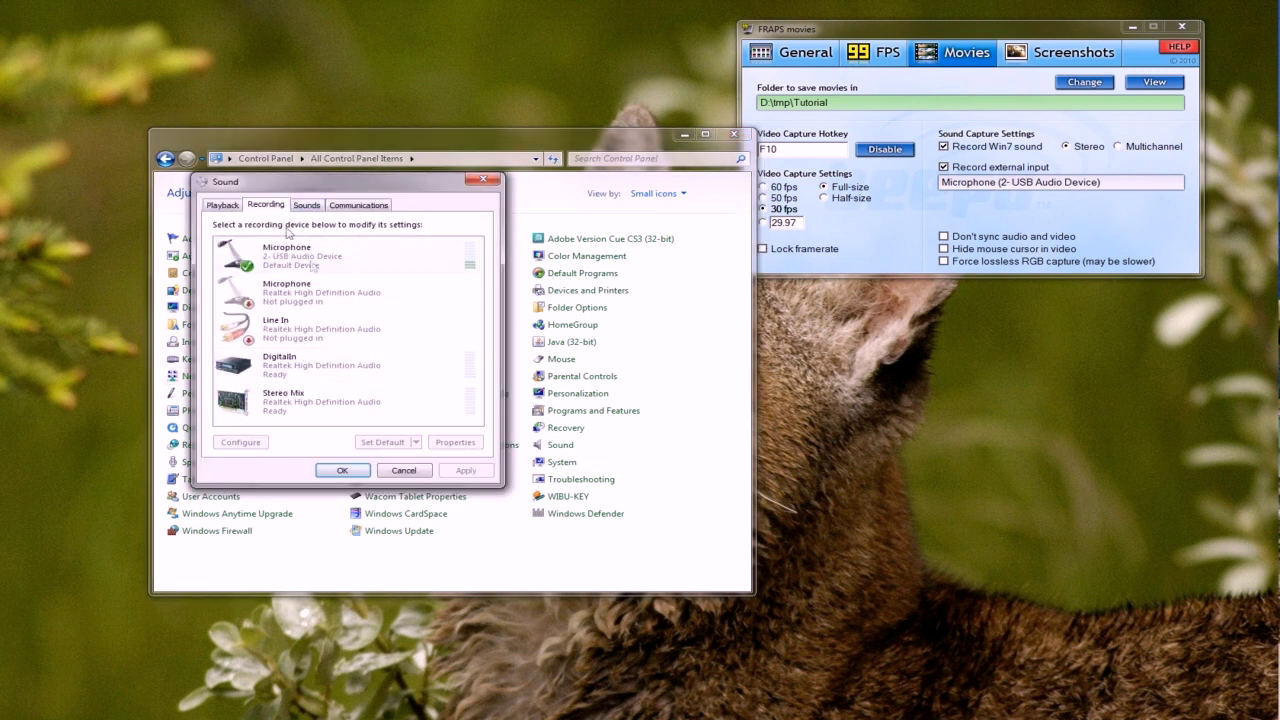
pyautogui.click(316, 270)
pyautogui.click(455, 442)
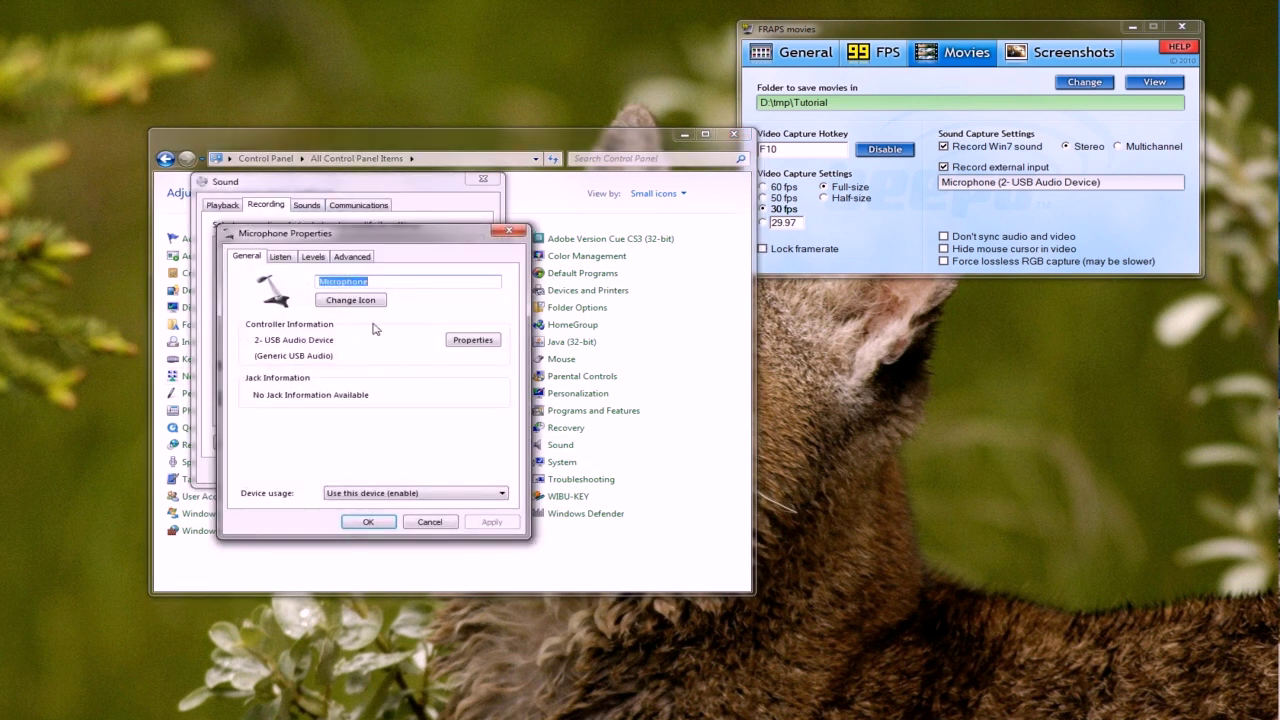
pyautogui.click(313, 257)
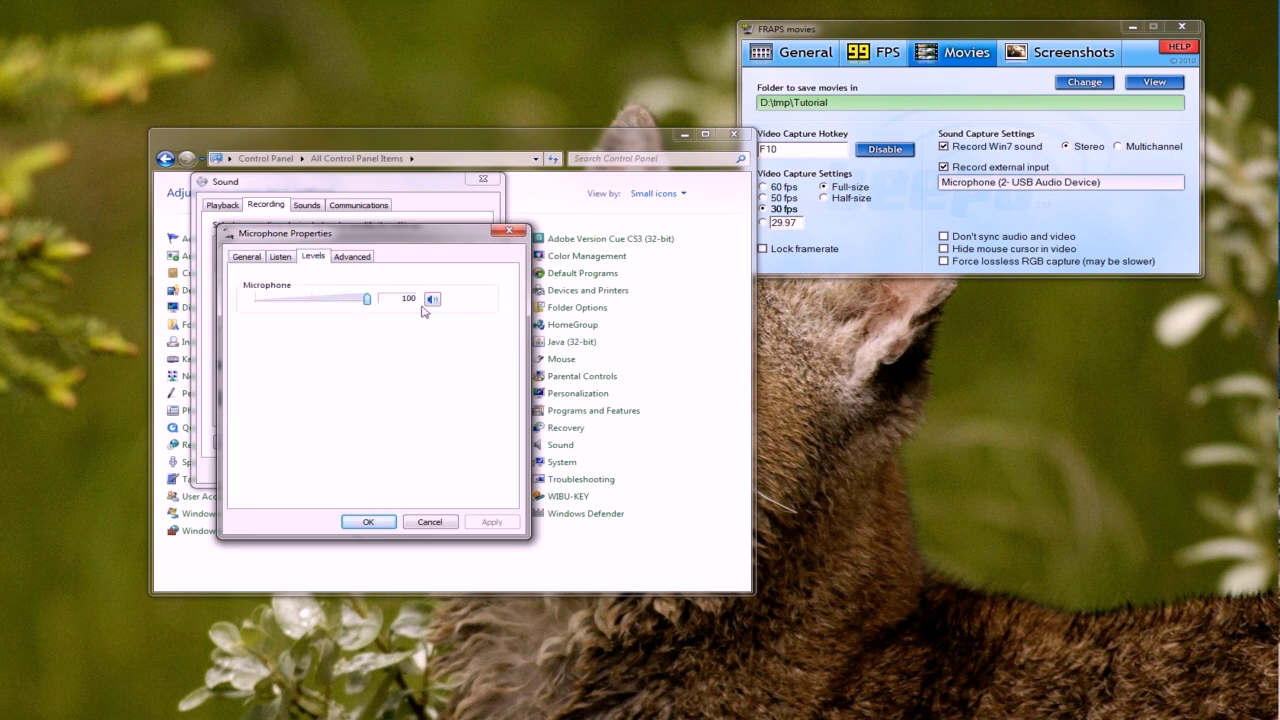
pyautogui.click(370, 522)
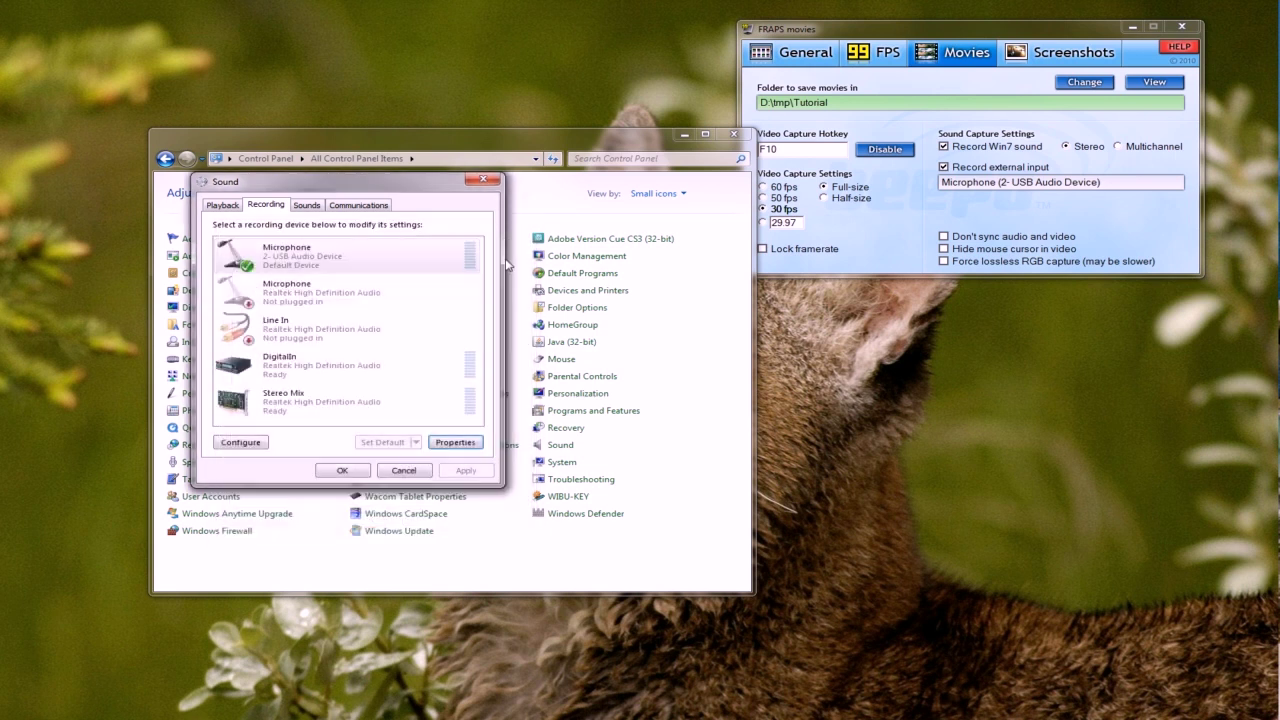
pyautogui.click(484, 181)
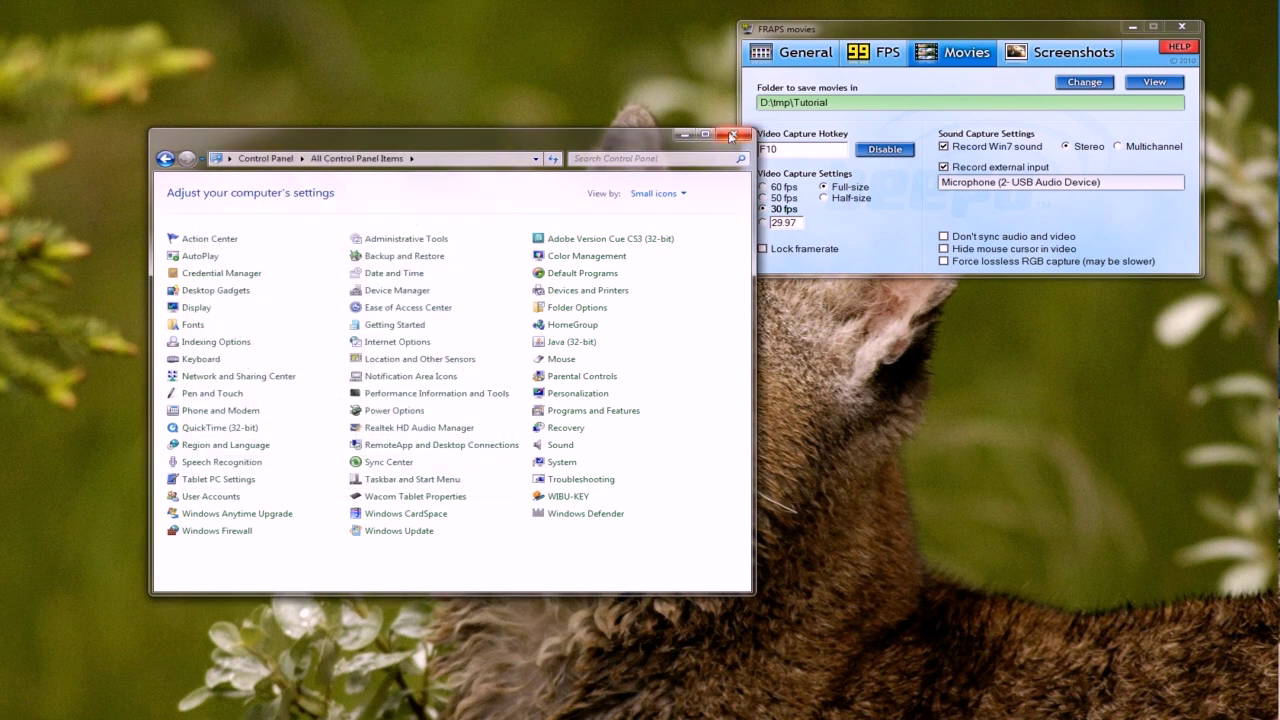
# Close the Control Panel and set the sound capture to record only external input, with Record Win7 sound turned off.
pyautogui.click(734, 133)
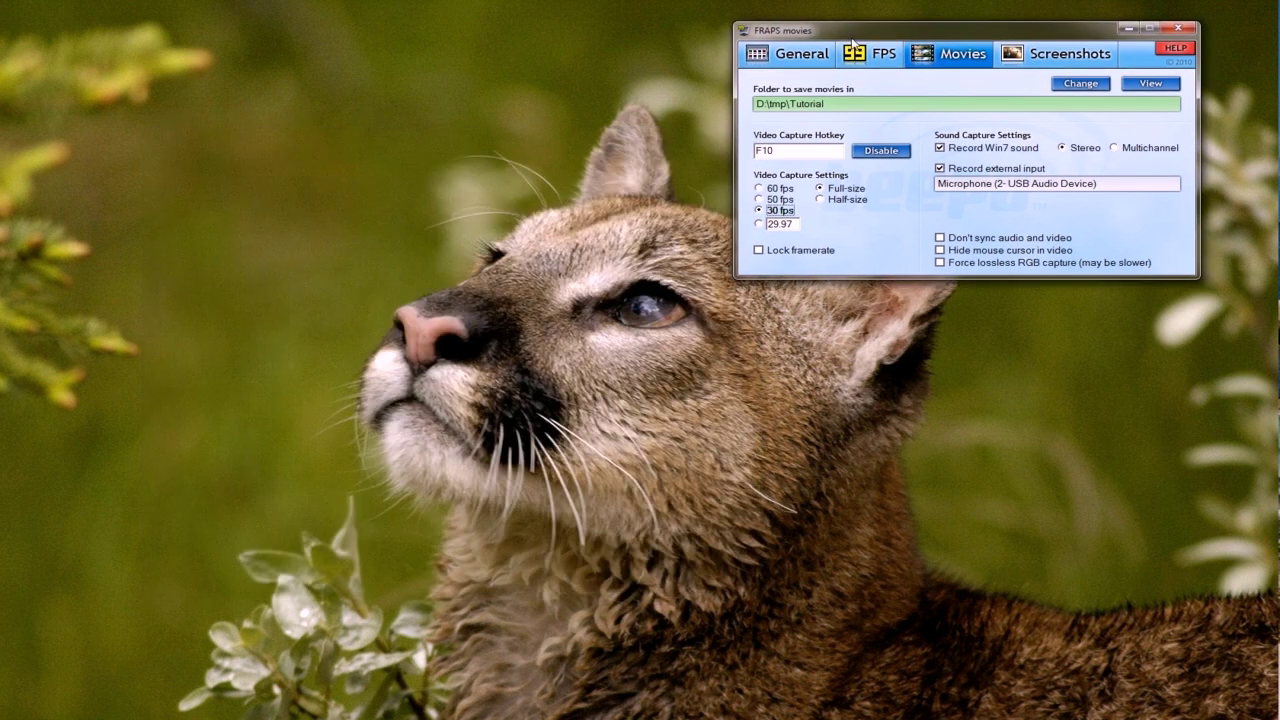
pyautogui.moveTo(917, 38); pyautogui.dragTo(495, 173)
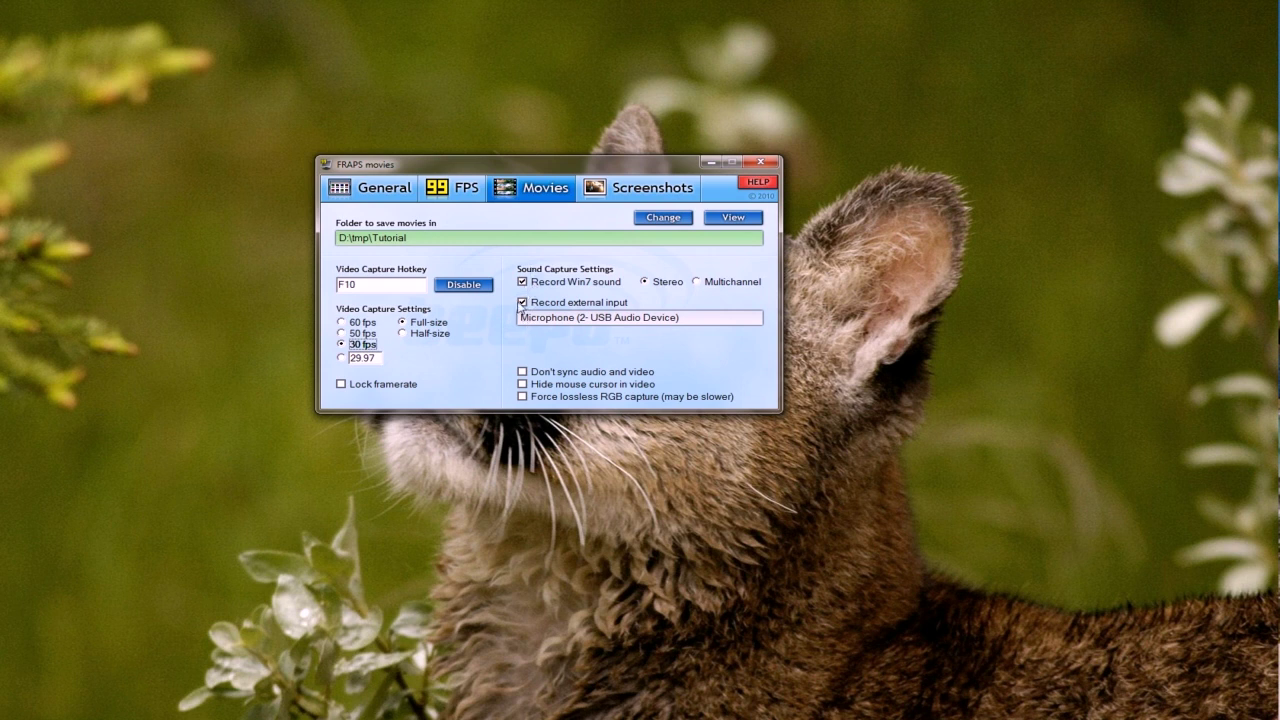
pyautogui.click(522, 302)
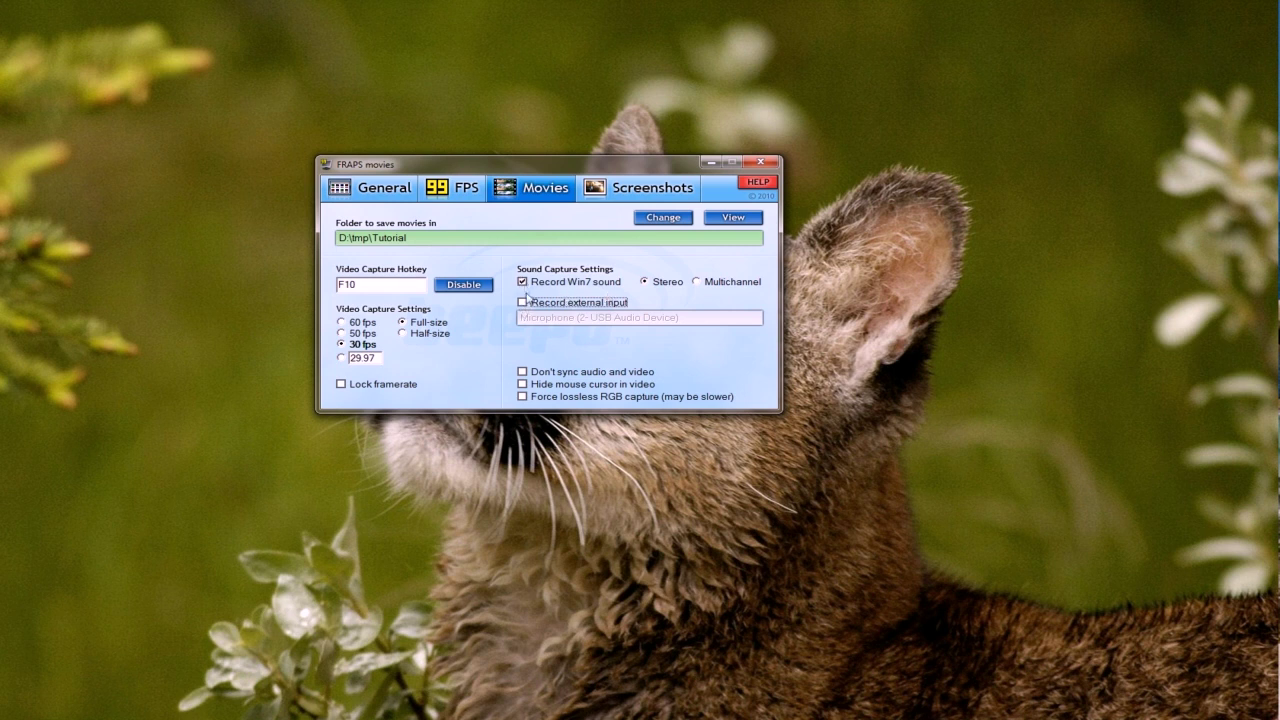
pyautogui.click(522, 282)
pyautogui.click(522, 302)
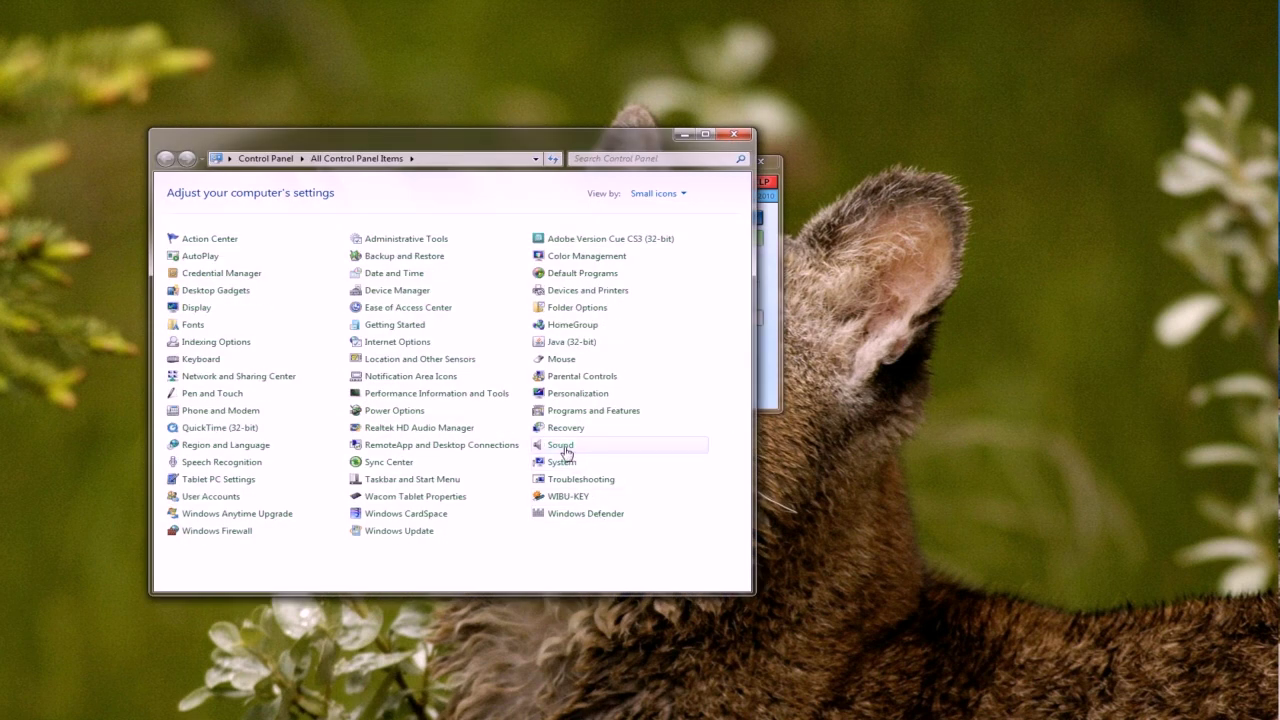
# Check the default USB microphone among the recording devices in the Windows Sound dialog, and close the dialog.
pyautogui.click(565, 452)
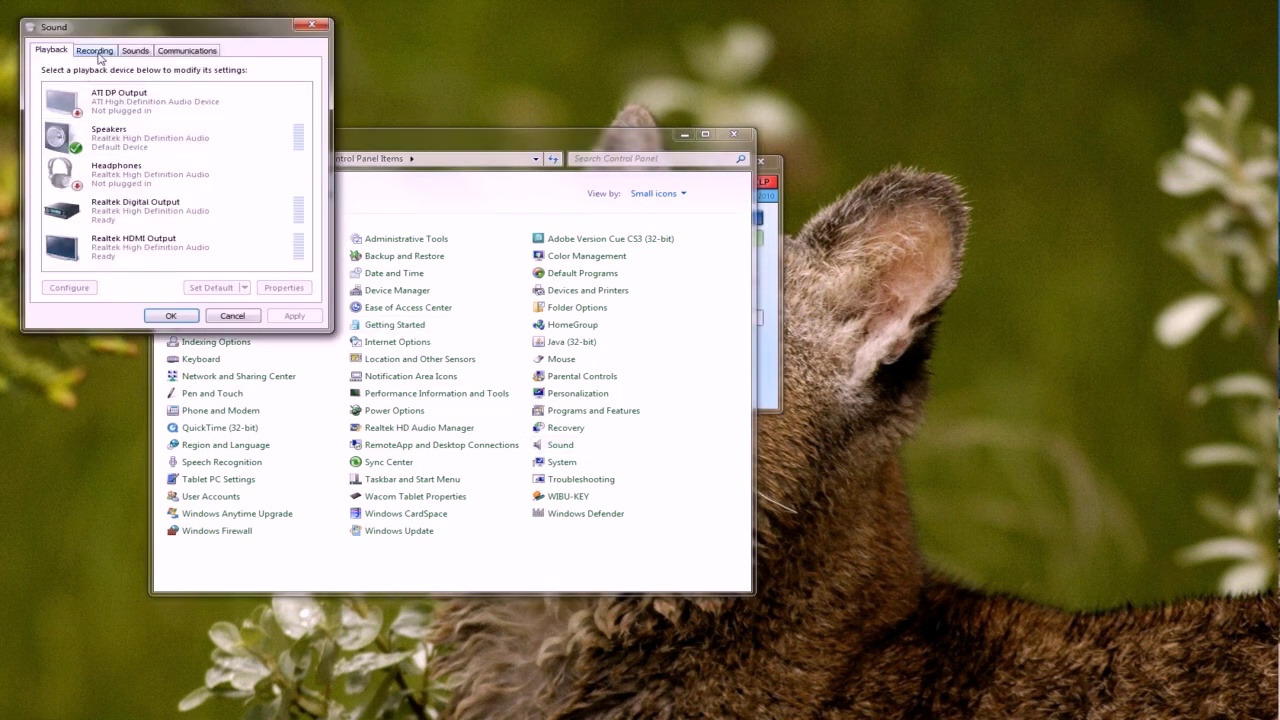
pyautogui.click(97, 52)
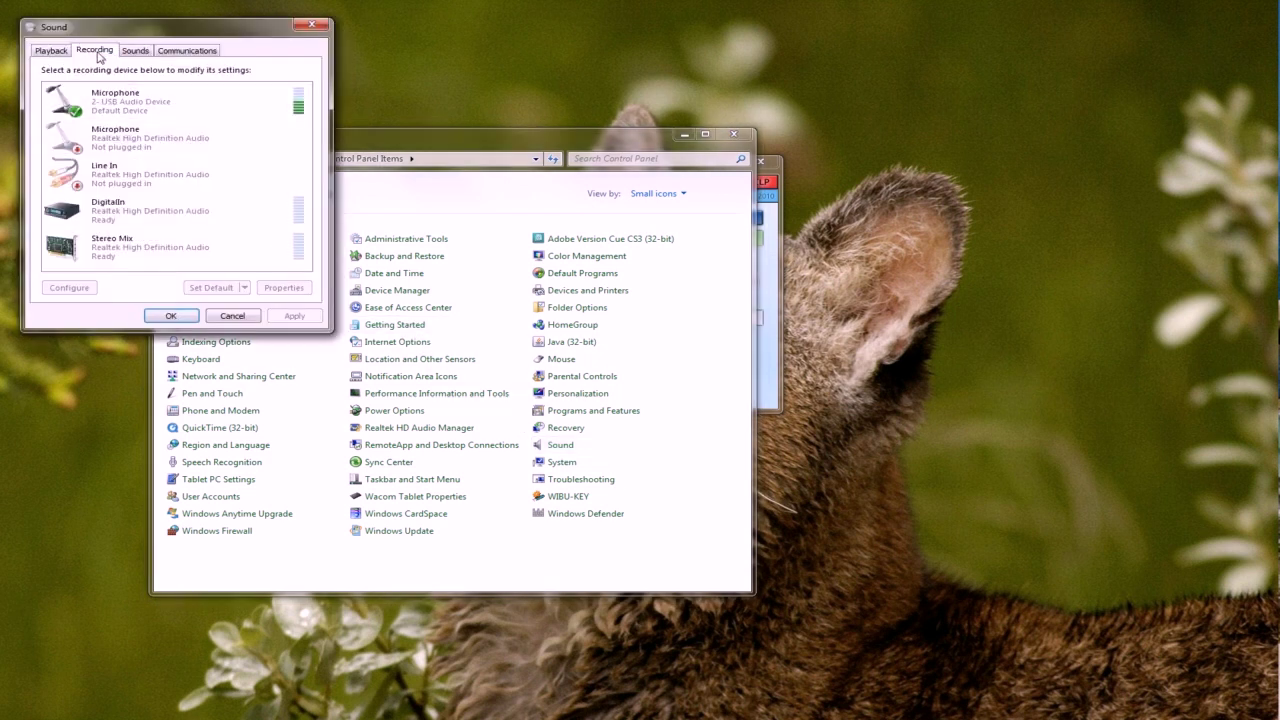
pyautogui.click(120, 103)
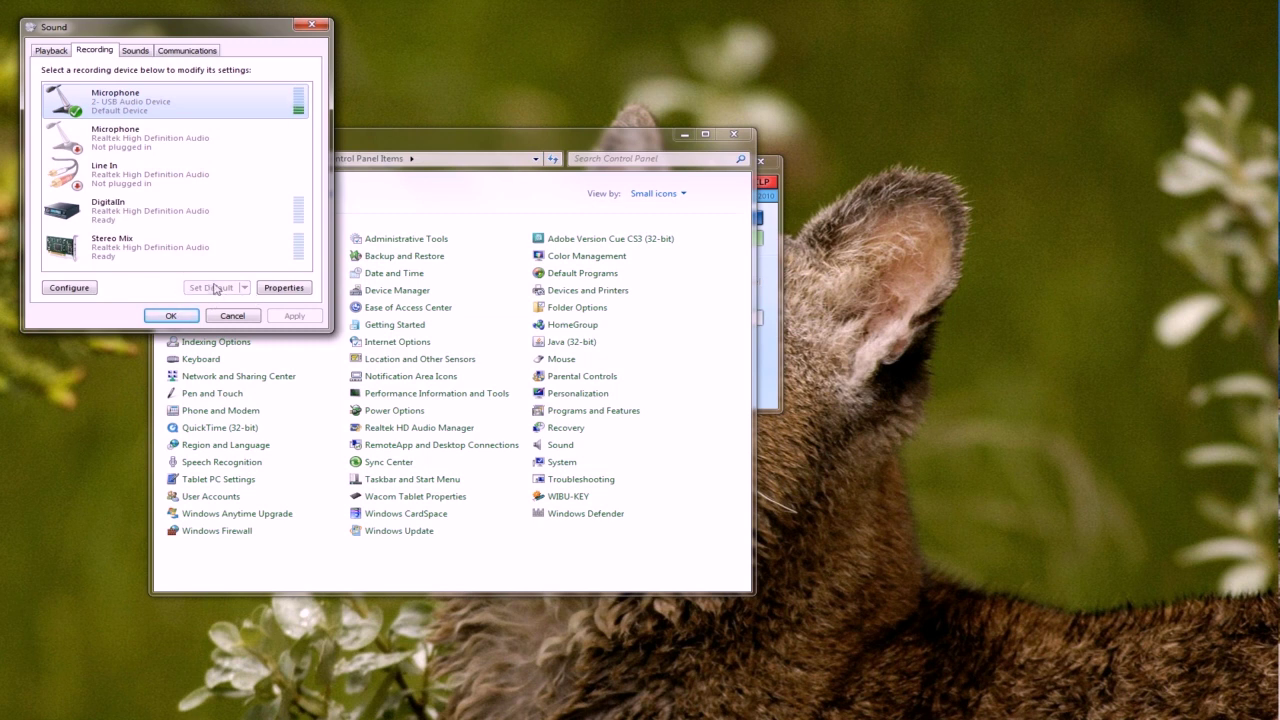
pyautogui.click(312, 24)
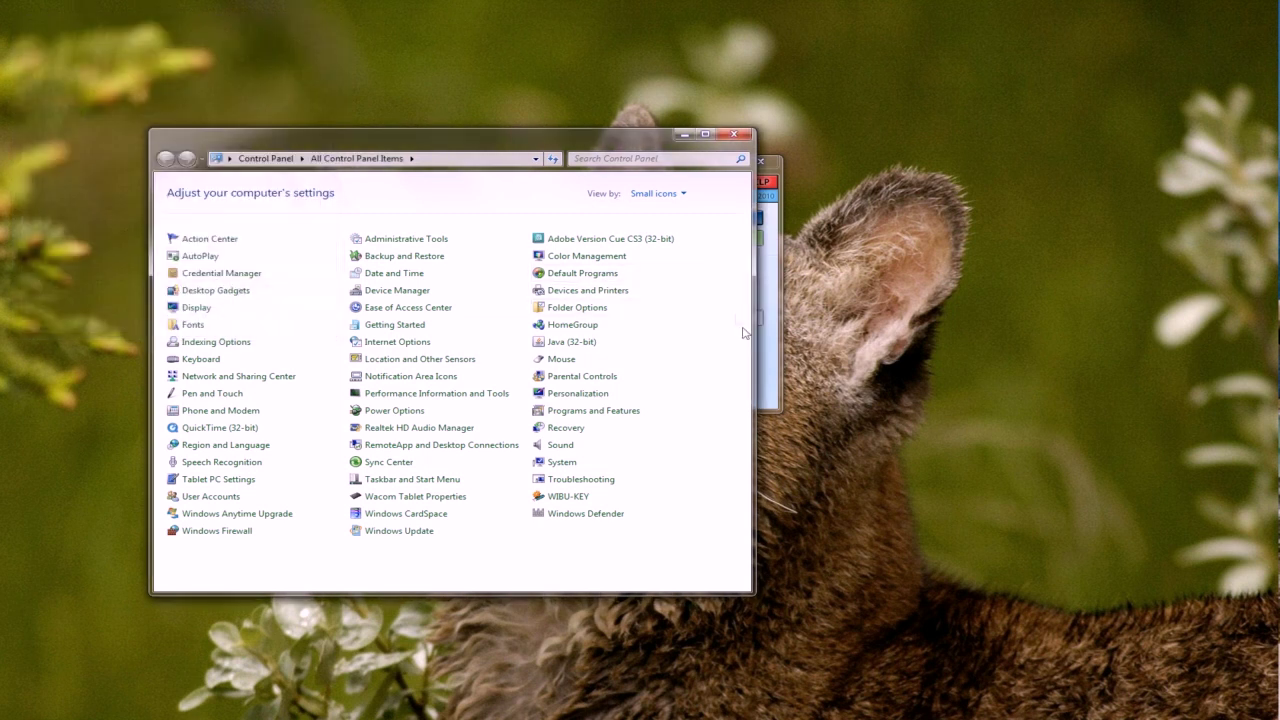
# Switch to FRAPS, move its window clear of the Control Panel, and turn Record Win7 sound back on.
pyautogui.click(777, 372)
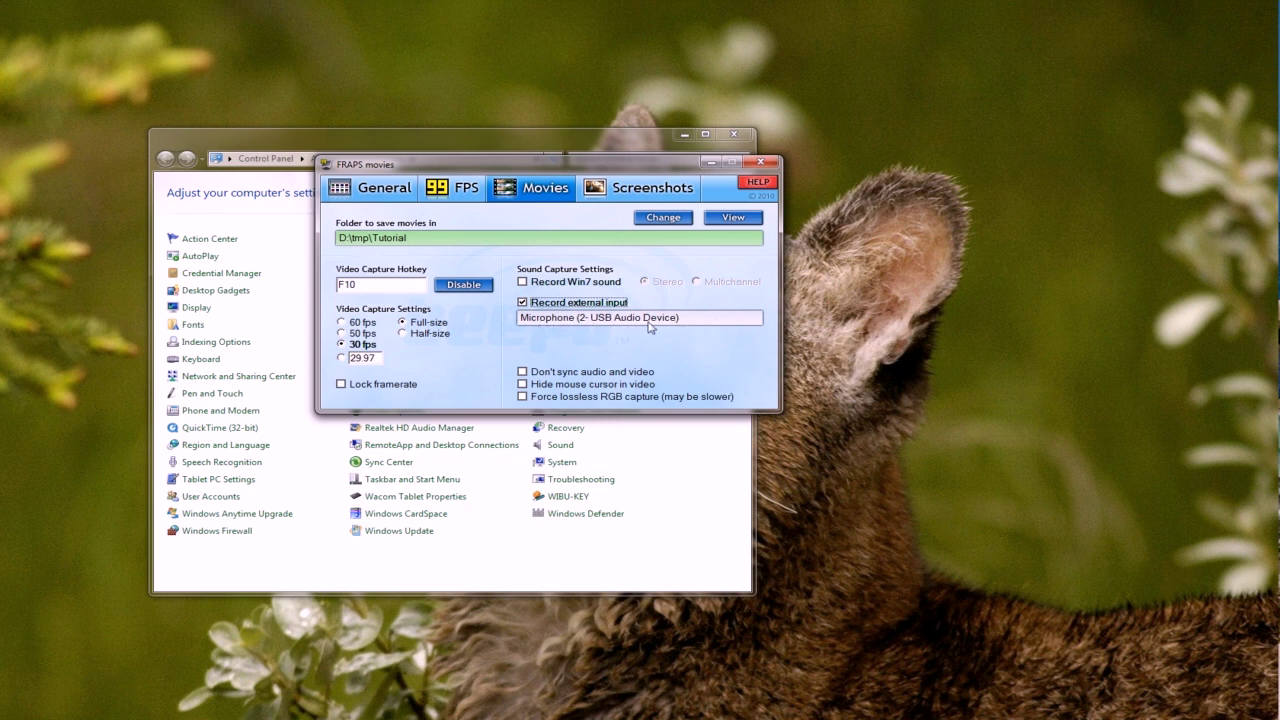
pyautogui.moveTo(614, 175); pyautogui.dragTo(1083, 35)
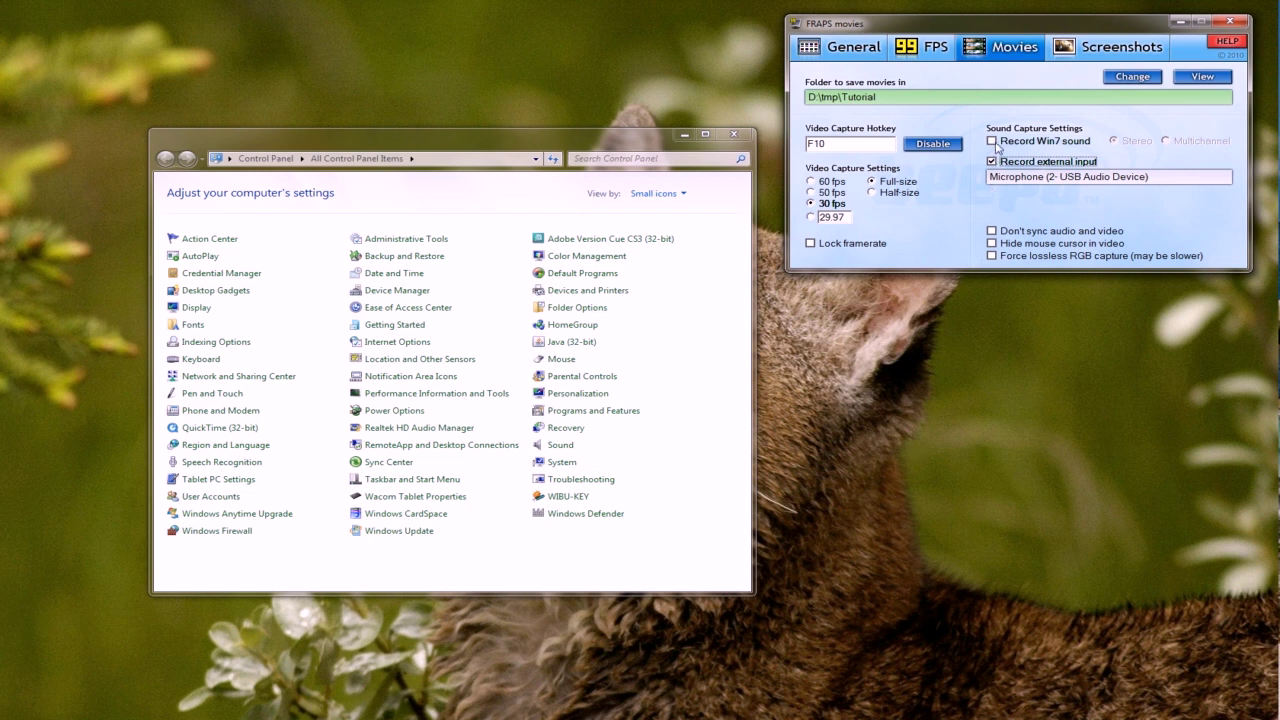
pyautogui.click(993, 142)
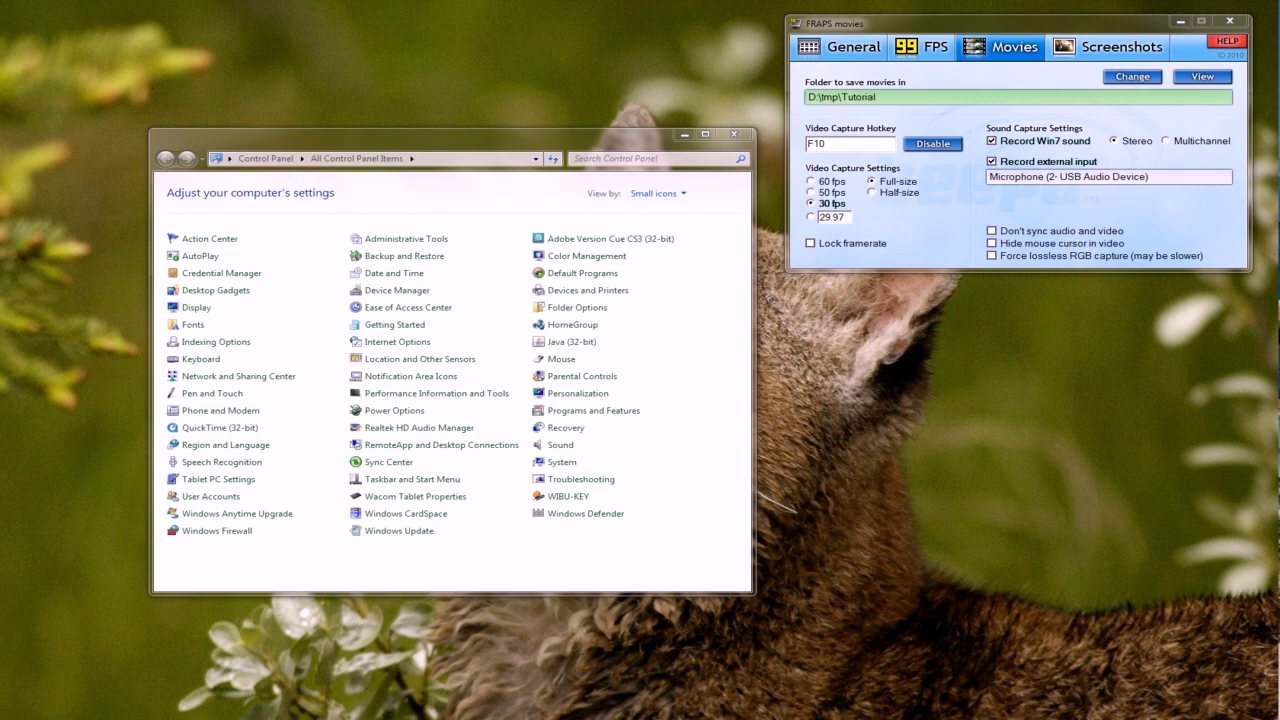
# Reposition the Volume Mixer over the Control Panel and widen it to fit all application volume sliders.
pyautogui.moveTo(1003, 463); pyautogui.dragTo(407, 301)
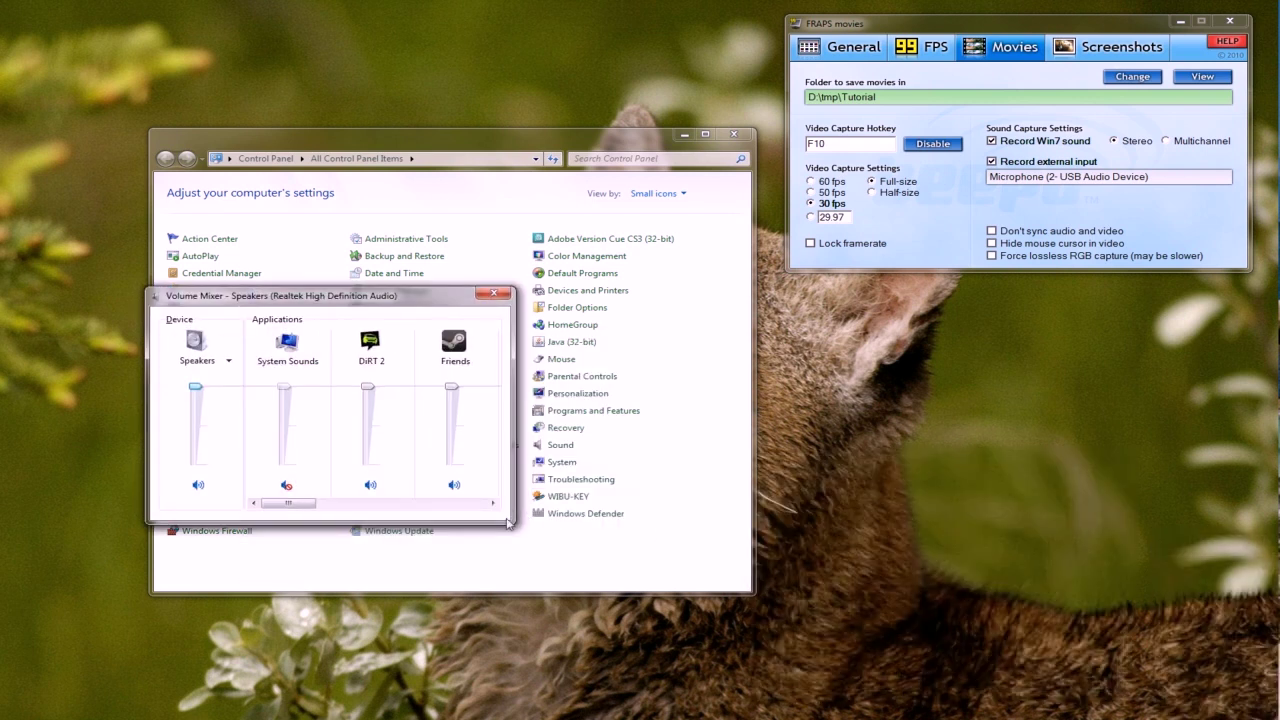
pyautogui.moveTo(508, 496); pyautogui.dragTo(1030, 496)
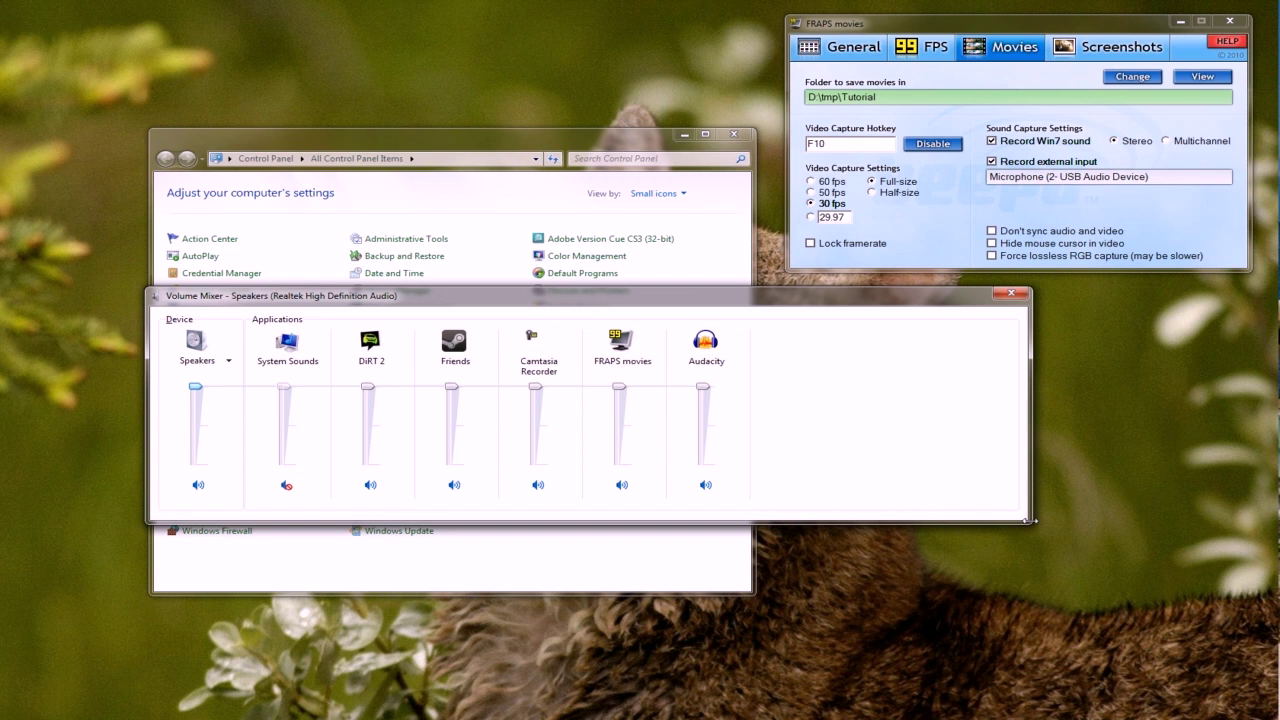
pyautogui.moveTo(757, 300); pyautogui.dragTo(707, 328)
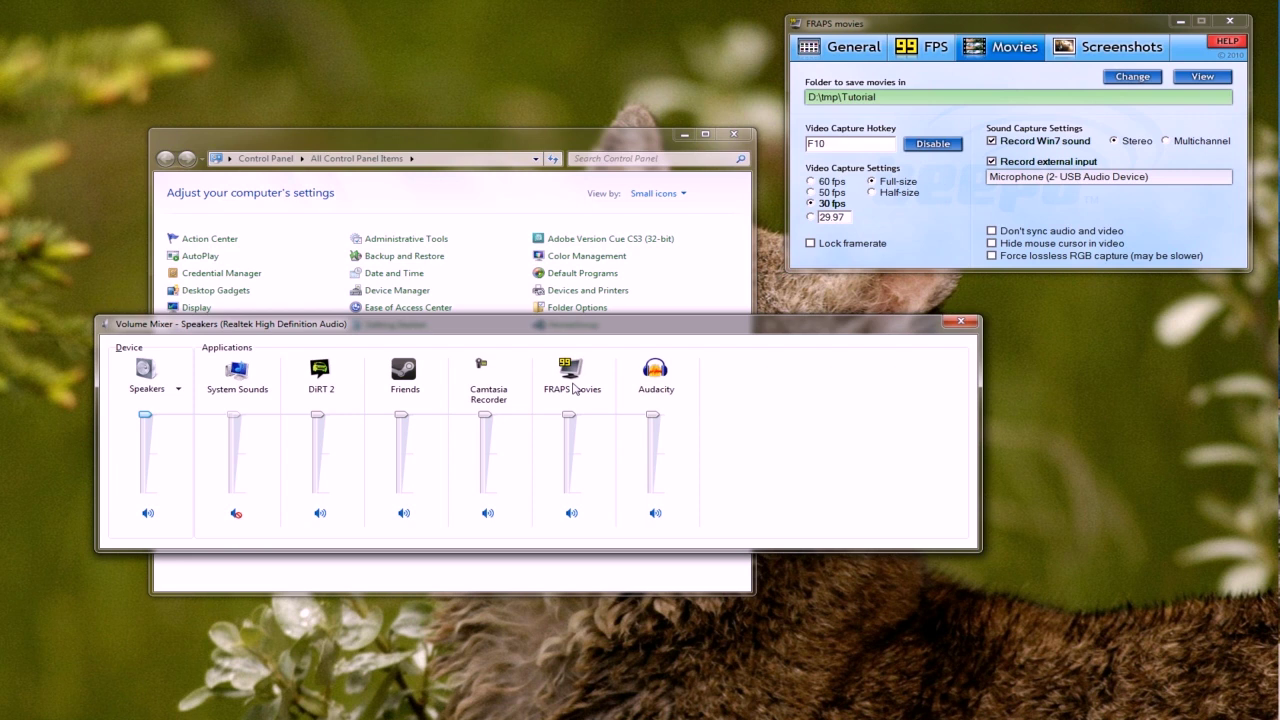
# Lower the FRAPS movies volume to 39 in the Volume Mixer.
pyautogui.moveTo(317, 415)
pyautogui.mouseDown()
pyautogui.moveTo(314, 470)
pyautogui.moveTo(316, 414)
pyautogui.mouseUp()
pyautogui.click(569, 417)
pyautogui.moveTo(569, 417); pyautogui.dragTo(569, 455)
pyautogui.moveTo(572, 458); pyautogui.dragTo(574, 467)
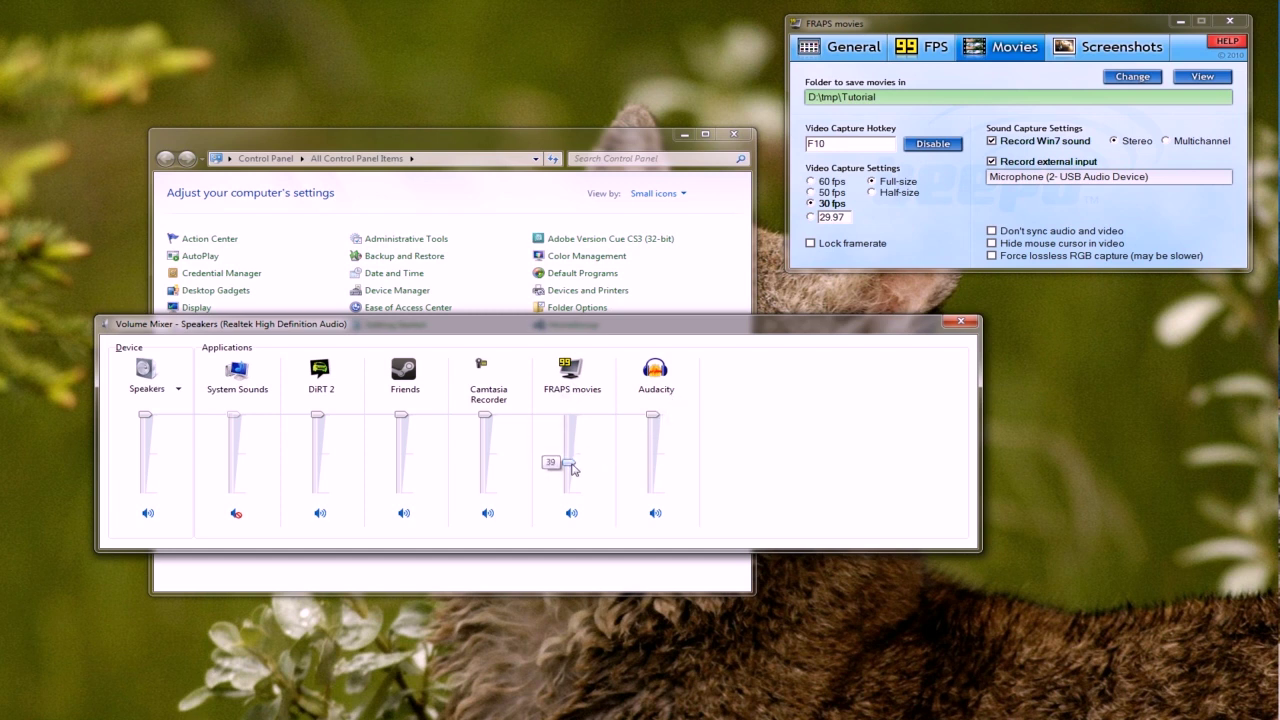